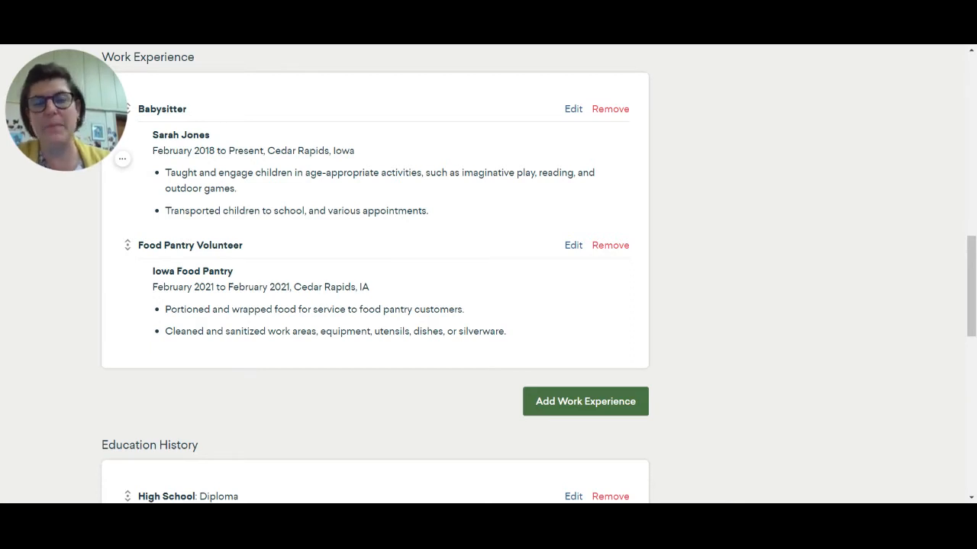
- Start a new work experience entry and select Athletes and Sports Competitors as the past job
{"action": "left_click", "coordinate": [595, 408]}
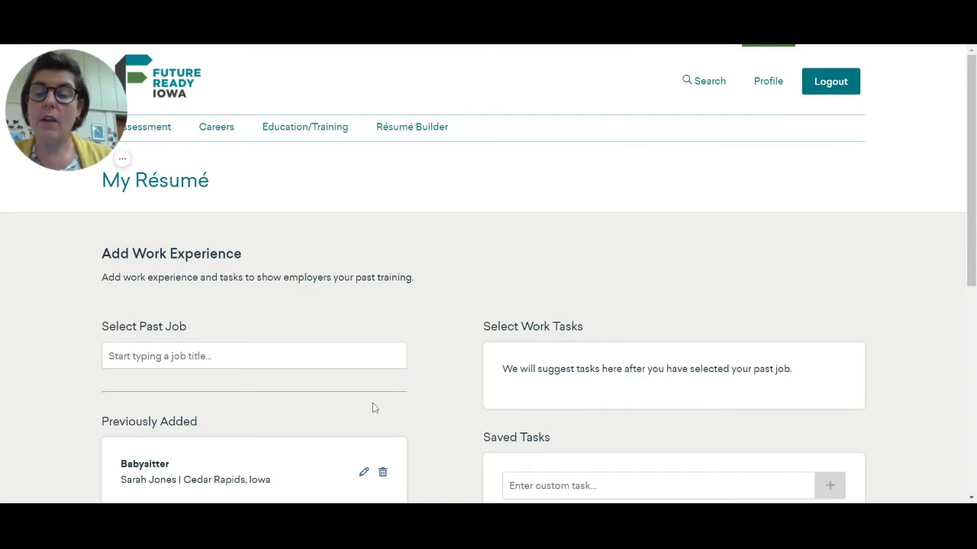
{"action": "scroll", "coordinate": [362, 403], "scroll_direction": "down", "scroll_amount": 3}
{"action": "scroll", "coordinate": [361, 403], "scroll_direction": "up", "scroll_amount": 2}
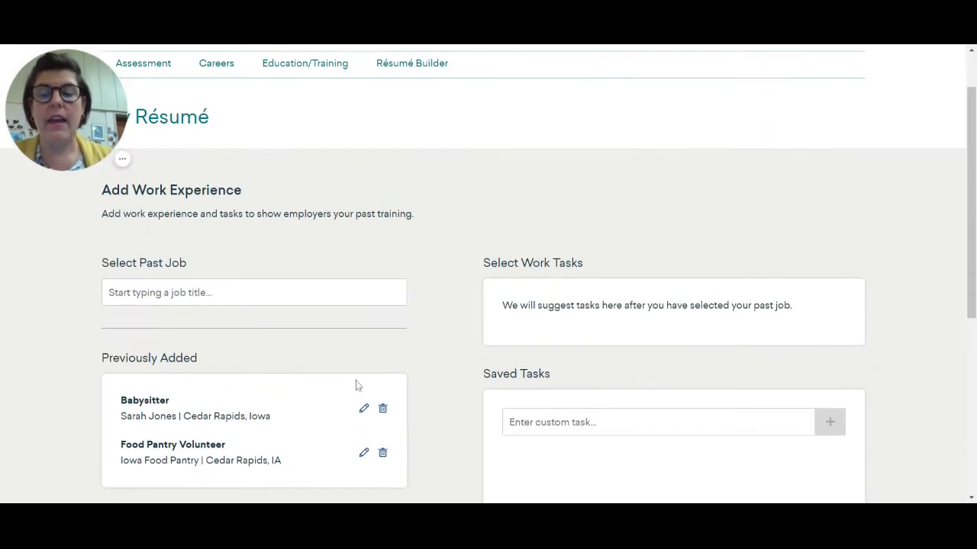
{"action": "left_click", "coordinate": [282, 293]}
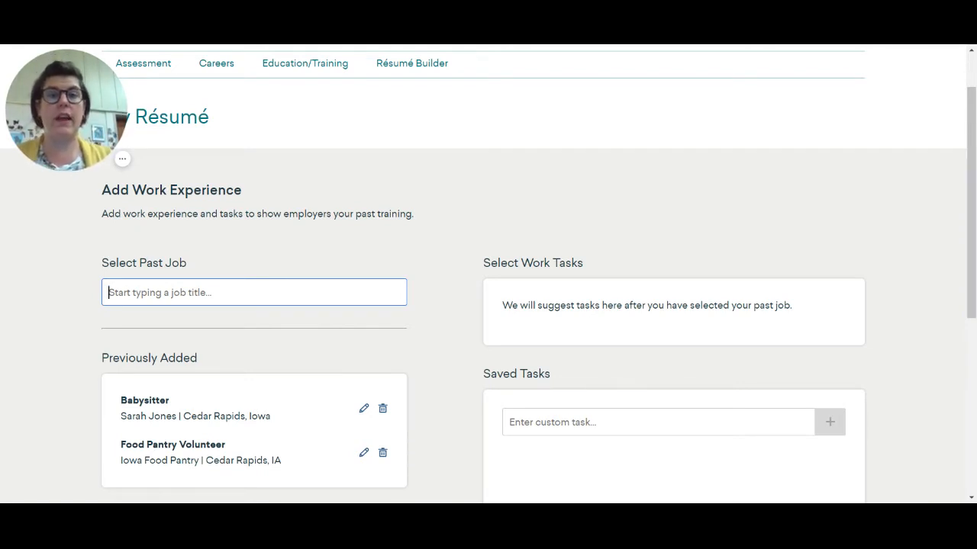
{"action": "type", "text": "Althe"}
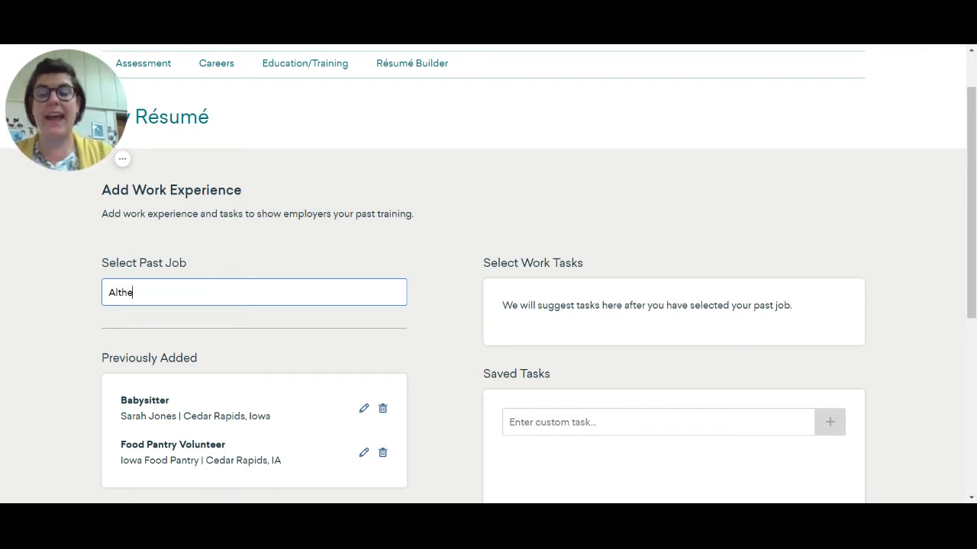
{"action": "key", "text": "BackSpace"}
{"action": "key", "text": "BackSpace"}
{"action": "key", "text": "BackSpace"}
{"action": "key", "text": "BackSpace"}
{"action": "type", "text": "the"}
{"action": "key", "text": "BackSpace"}
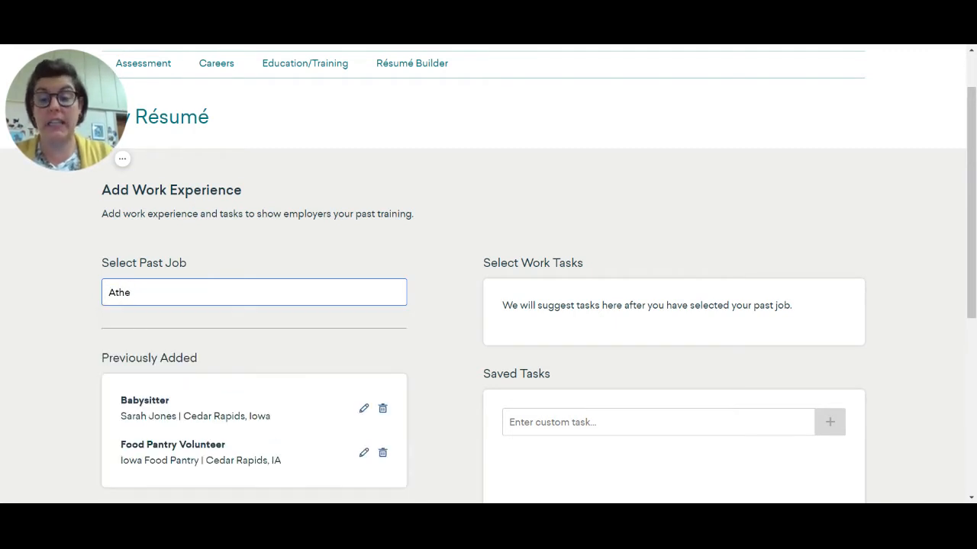
{"action": "type", "text": "letes"}
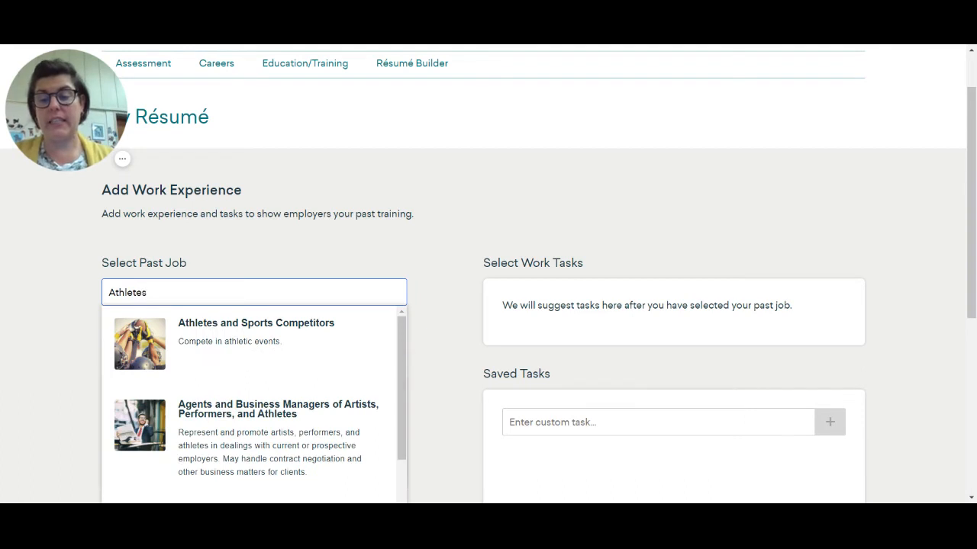
{"action": "left_click", "coordinate": [310, 328]}
- Expand the suggested work tasks for the selected job to show the full list
{"action": "left_click_drag", "start_coordinate": [312, 331], "coordinate": [107, 332]}
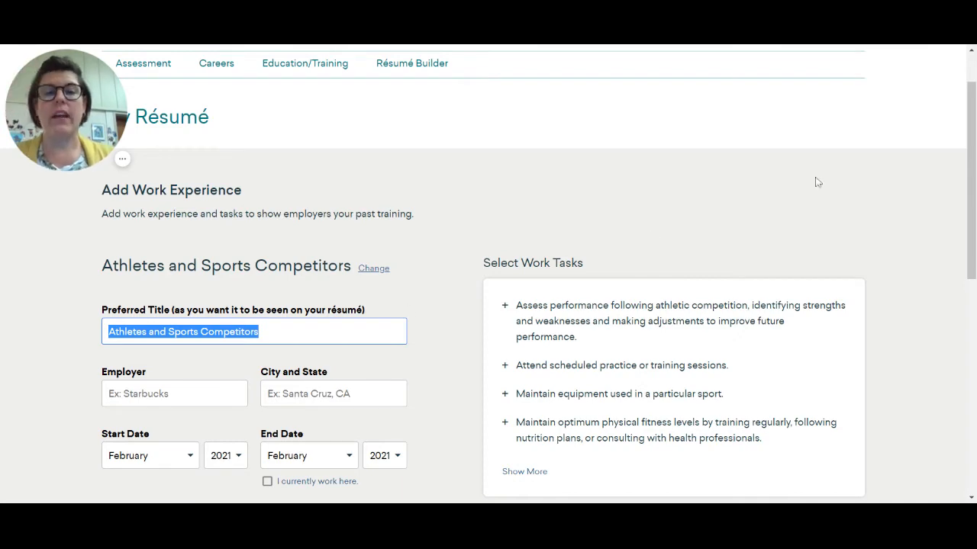
{"action": "scroll", "coordinate": [626, 305], "scroll_direction": "down", "scroll_amount": 3}
{"action": "scroll", "coordinate": [615, 283], "scroll_direction": "up", "scroll_amount": 2}
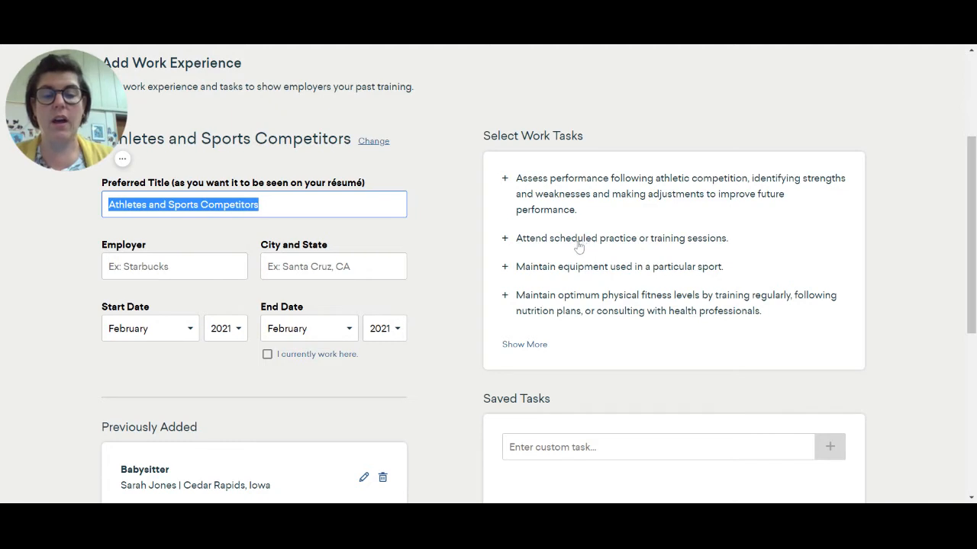
{"action": "left_click", "coordinate": [536, 345]}
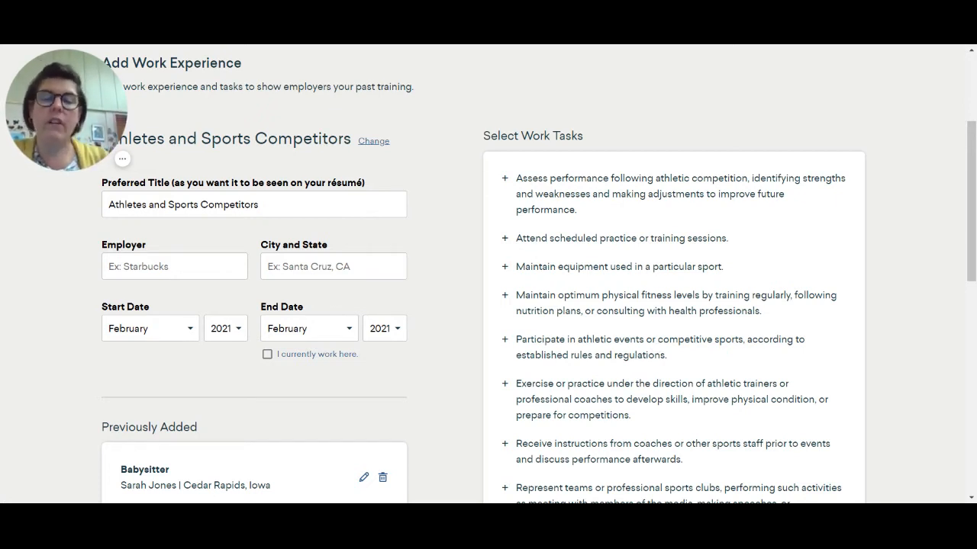
- Set the preferred title to Catcher and the employer to Baseball
{"action": "left_click_drag", "start_coordinate": [263, 205], "coordinate": [106, 204]}
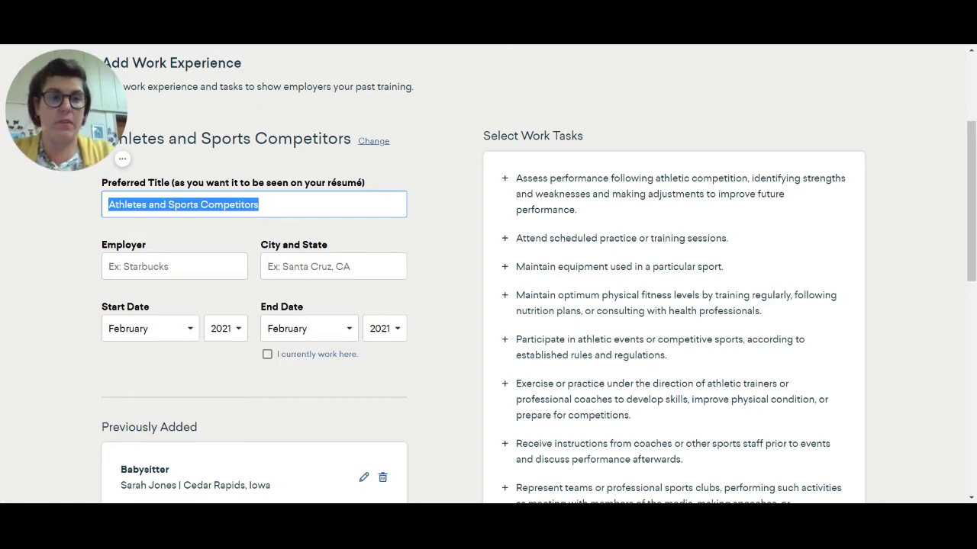
{"action": "type", "text": "Catcher"}
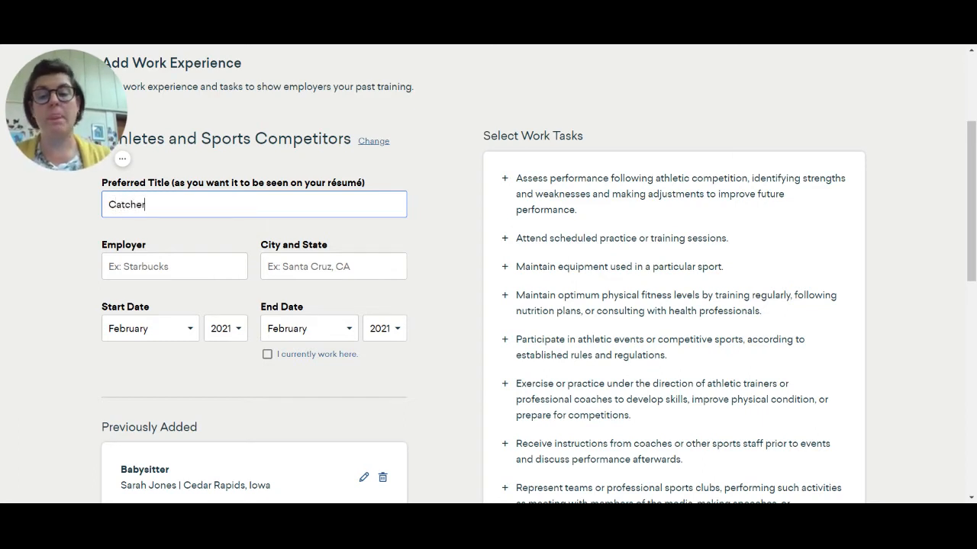
{"action": "key", "text": "Tab"}
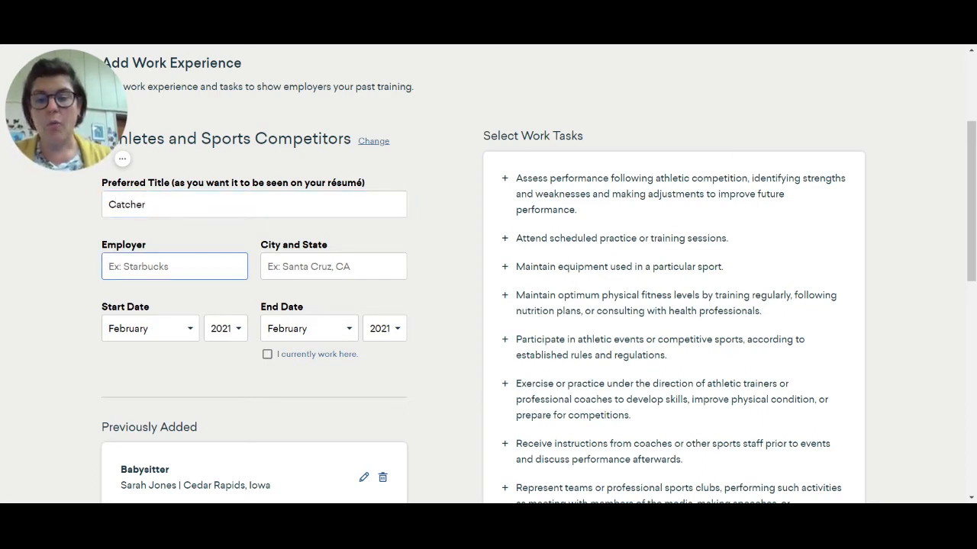
{"action": "type", "text": "Basebl"}
{"action": "key", "text": "BackSpace"}
{"action": "key", "text": "BackSpace"}
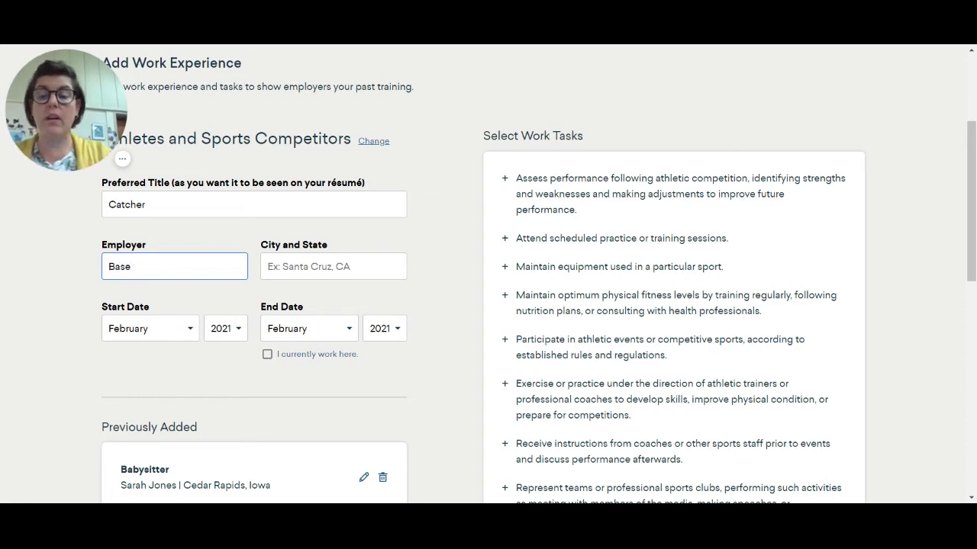
{"action": "type", "text": "ball"}
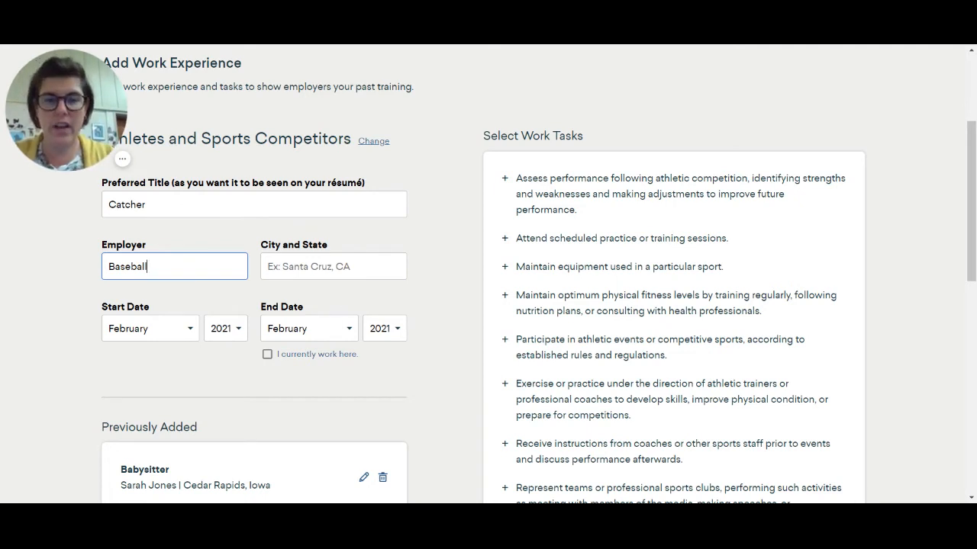
- Enter Marion High School as the city and state of the Catcher entry
{"action": "key", "text": "Tab"}
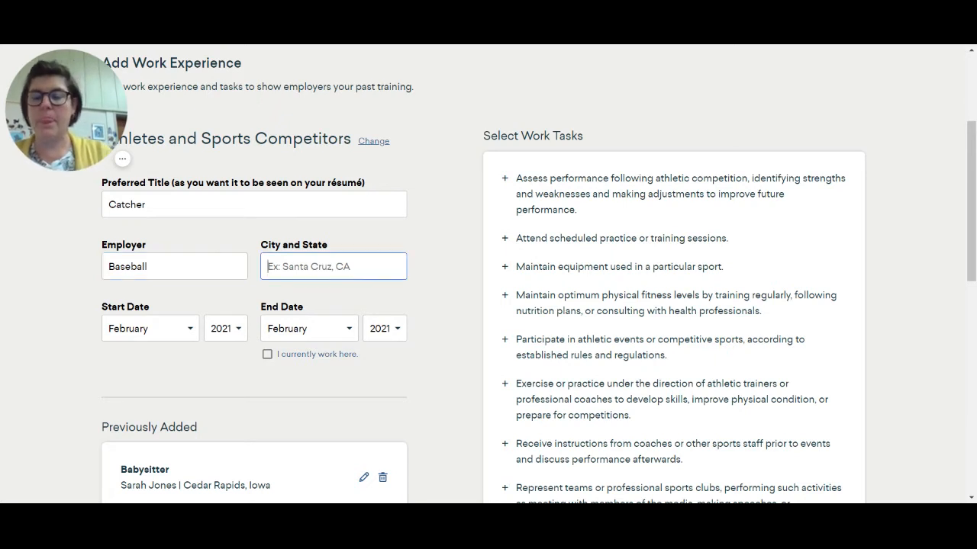
{"action": "type", "text": "Marion "}
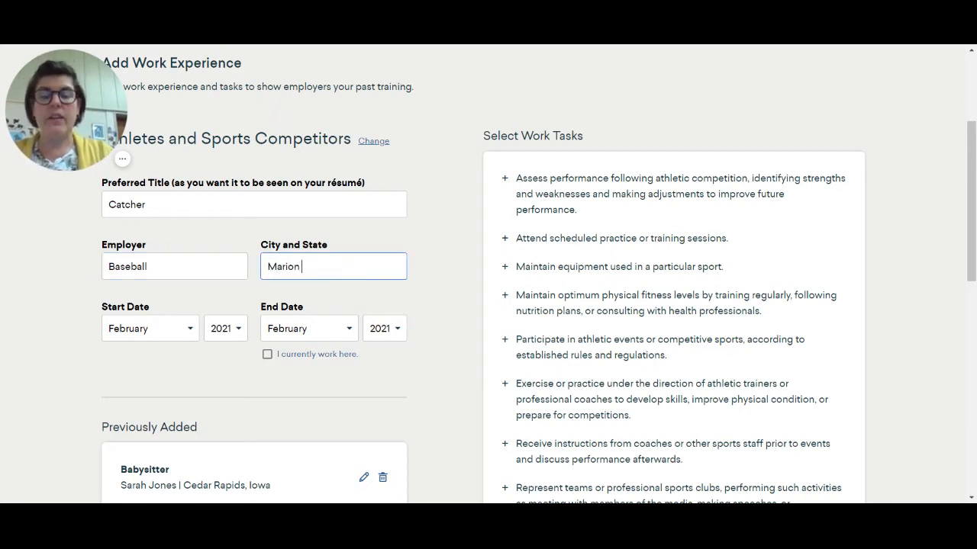
{"action": "type", "text": "High School"}
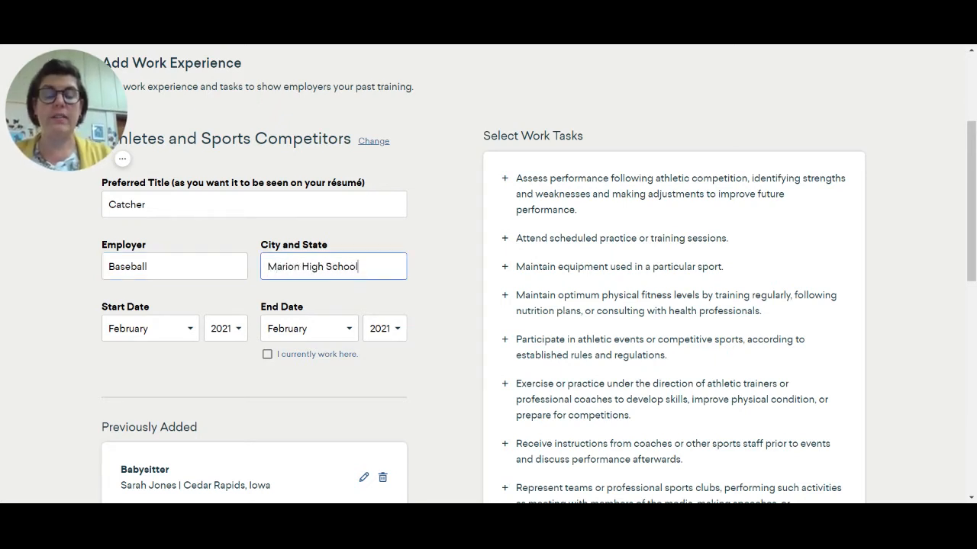
- Set the start date to June 2019 and mark the position as current
{"action": "left_click", "coordinate": [164, 335]}
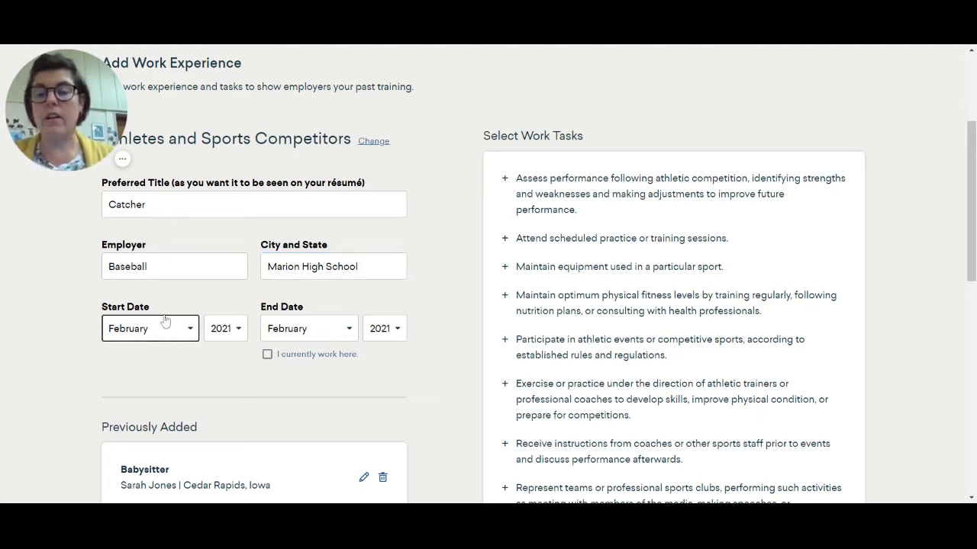
{"action": "left_click", "coordinate": [141, 229]}
{"action": "left_click", "coordinate": [216, 328]}
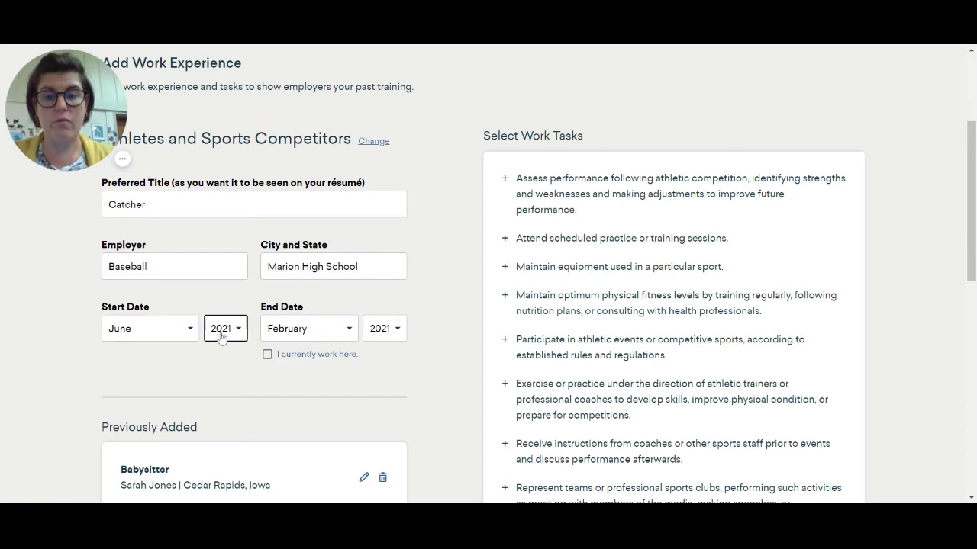
{"action": "left_click", "coordinate": [228, 380]}
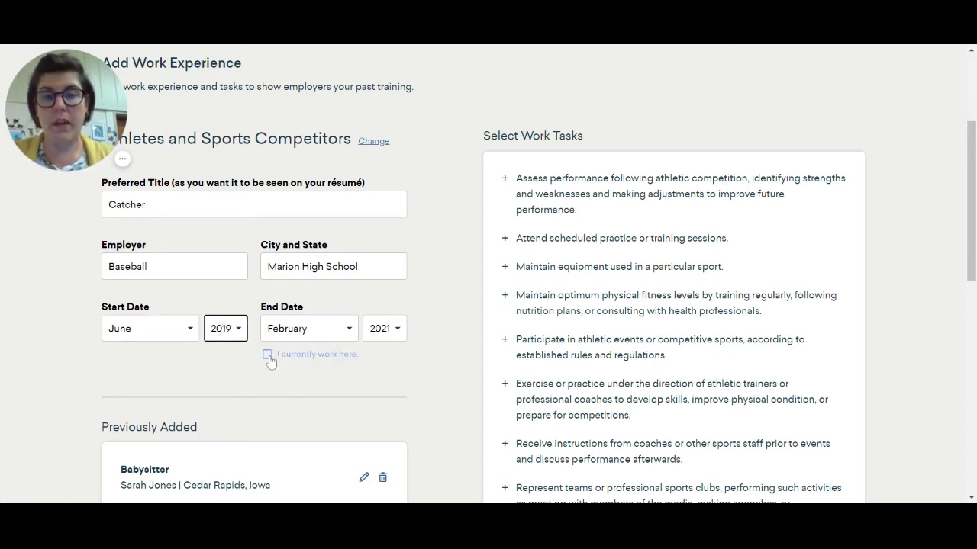
{"action": "left_click", "coordinate": [268, 356]}
- Add the custom task "2019 3A State Qualifiers" to the saved tasks
{"action": "scroll", "coordinate": [272, 363], "scroll_direction": "down", "scroll_amount": 3}
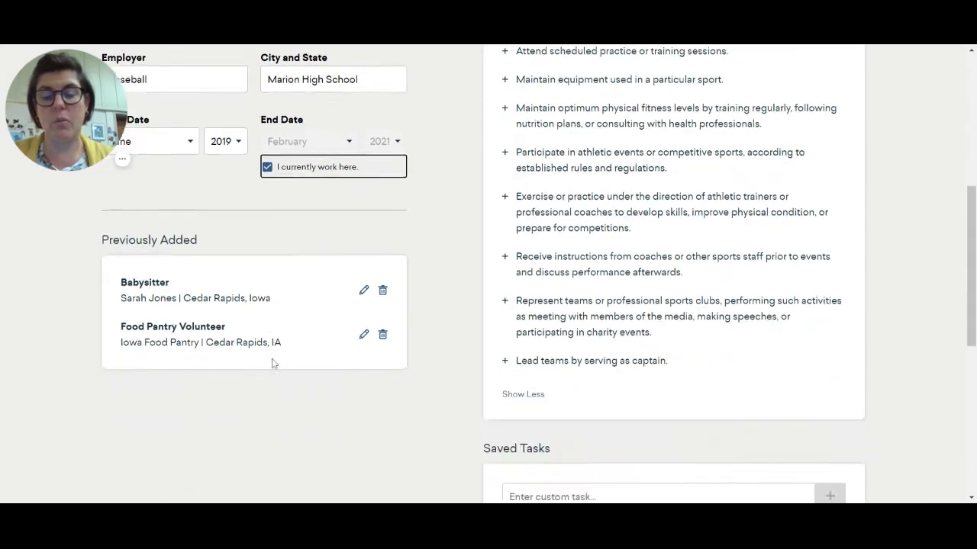
{"action": "scroll", "coordinate": [273, 364], "scroll_direction": "down", "scroll_amount": 3}
{"action": "left_click", "coordinate": [645, 305]}
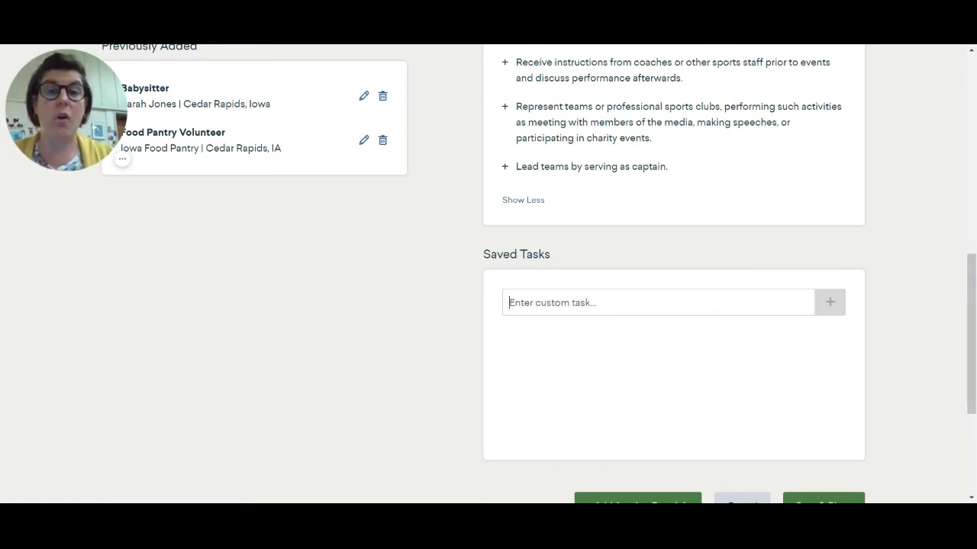
{"action": "type", "text": "2"}
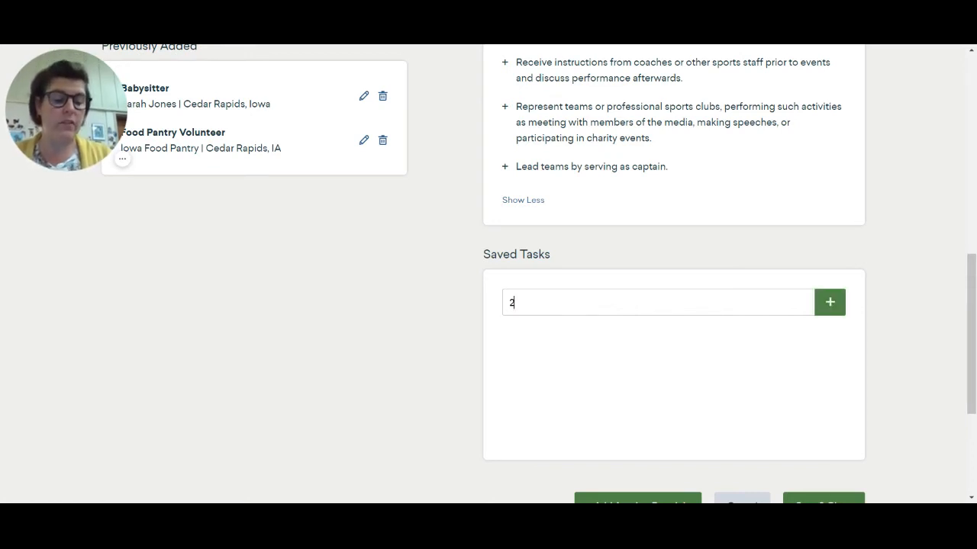
{"action": "type", "text": "019 3"}
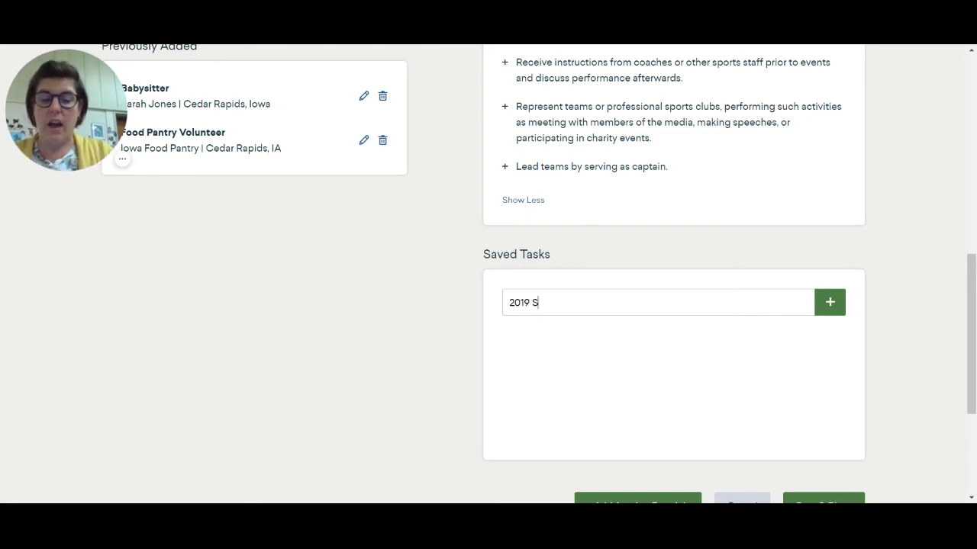
{"action": "key", "text": "BackSpace"}
{"action": "type", "text": "3a State"}
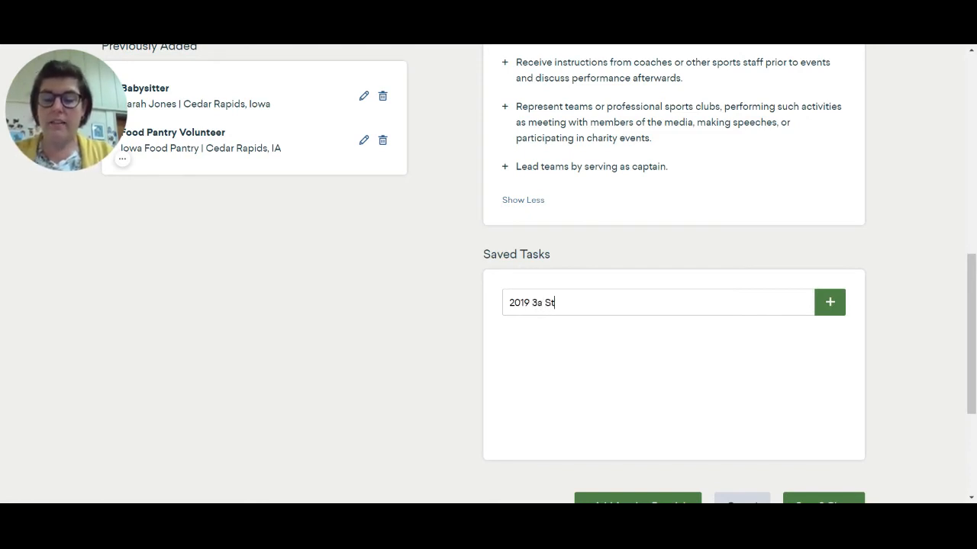
{"action": "key", "text": "BackSpace"}
{"action": "key", "text": "BackSpace"}
{"action": "key", "text": "BackSpace"}
{"action": "key", "text": "BackSpace"}
{"action": "key", "text": "BackSpace"}
{"action": "key", "text": "BackSpace"}
{"action": "key", "text": "BackSpace"}
{"action": "type", "text": "A"}
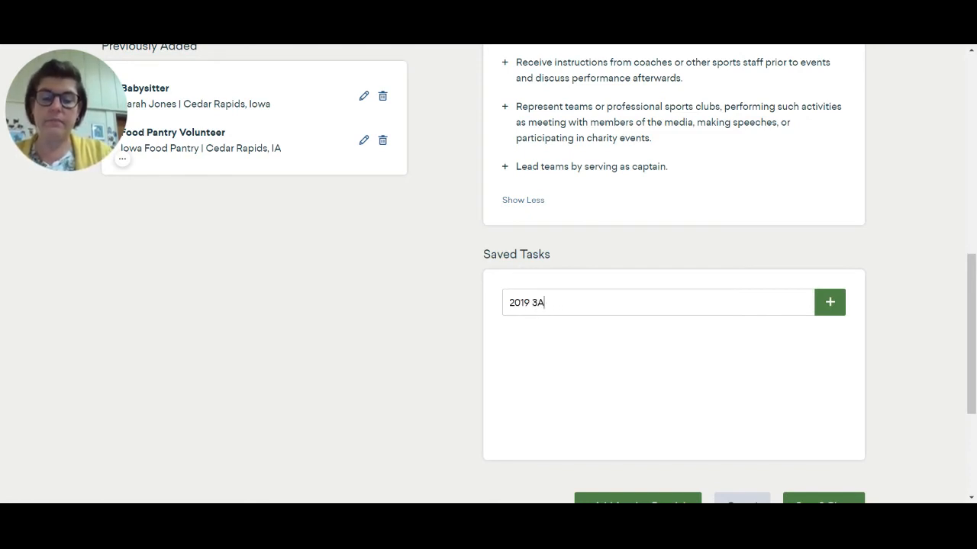
{"action": "type", "text": " State Qualit"}
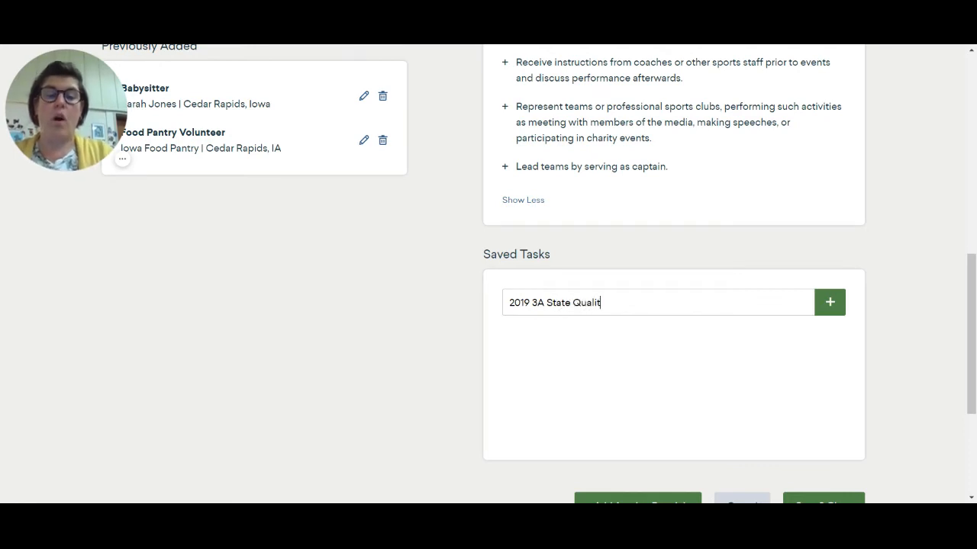
{"action": "key", "text": "BackSpace"}
{"action": "type", "text": "fiers"}
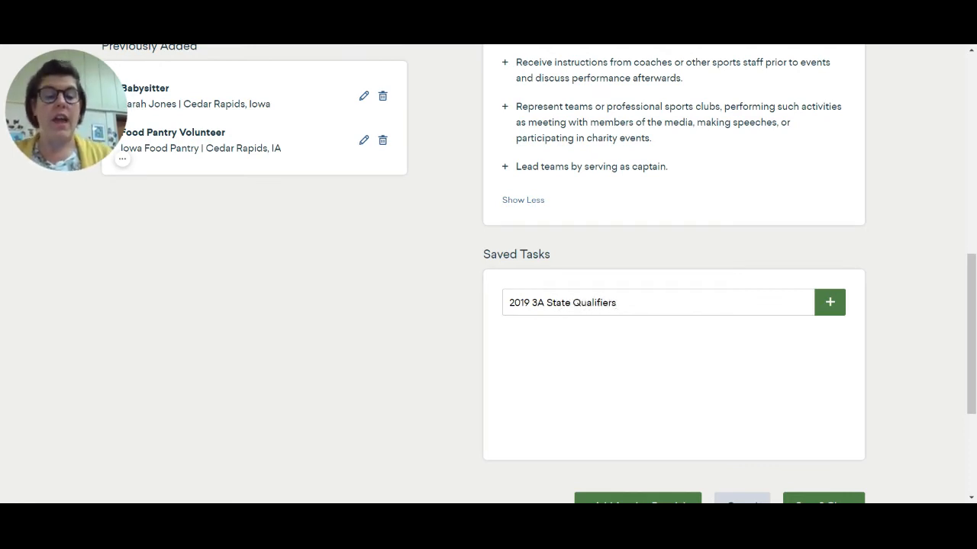
{"action": "key", "text": "Return"}
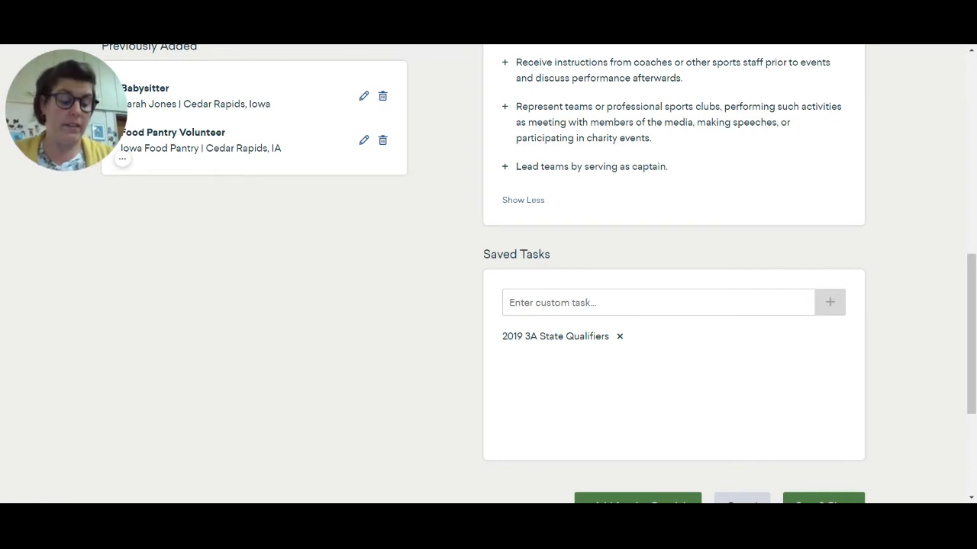
- Add a second custom task, "2020 3A State Champions", to the saved tasks
{"action": "type", "text": "2020"}
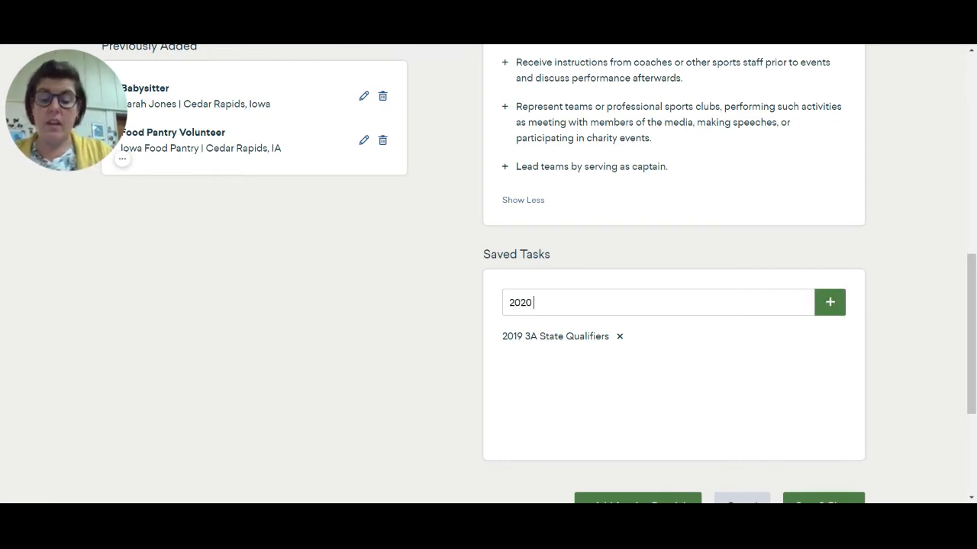
{"action": "type", "text": " 3A"}
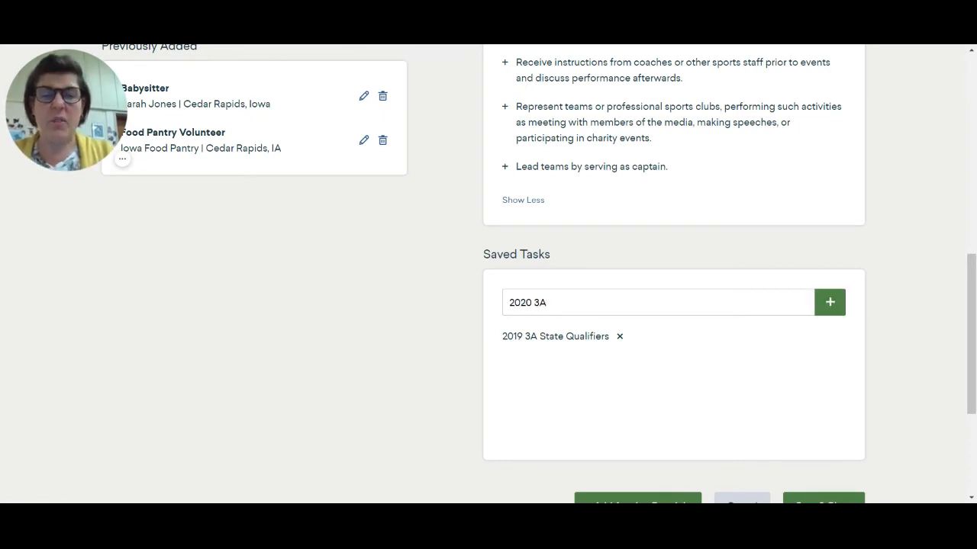
{"action": "type", "text": " State Champions"}
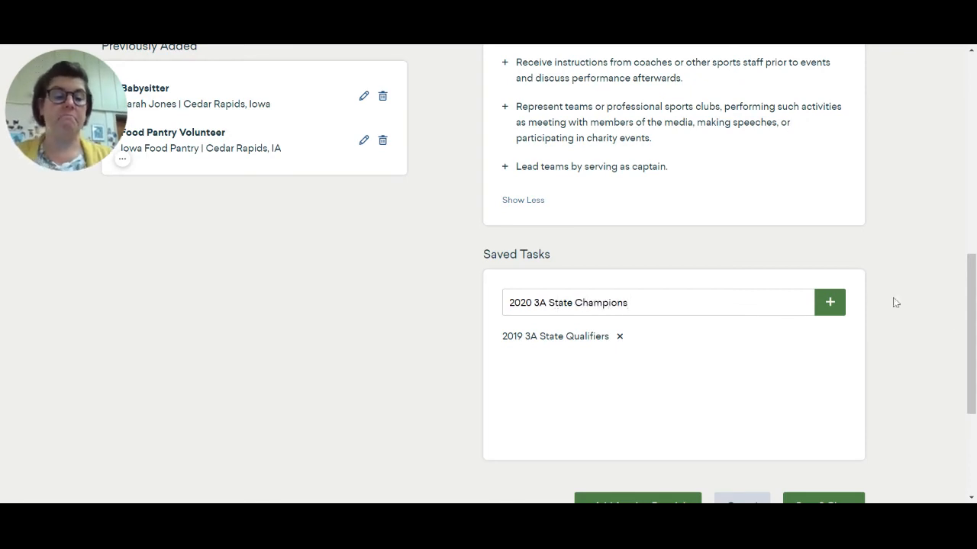
{"action": "left_click", "coordinate": [823, 311]}
{"action": "scroll", "coordinate": [807, 382], "scroll_direction": "down", "scroll_amount": 2}
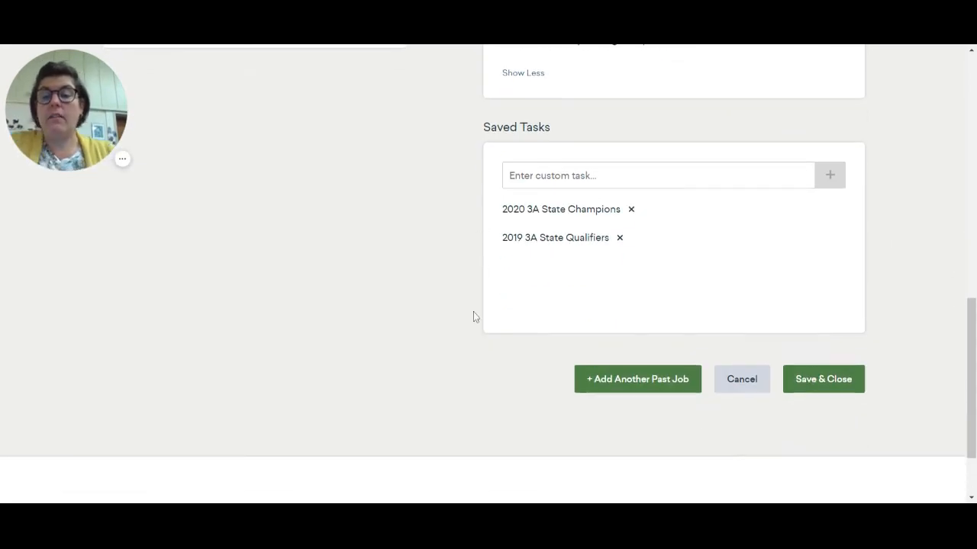
{"action": "scroll", "coordinate": [474, 311], "scroll_direction": "up", "scroll_amount": 8}
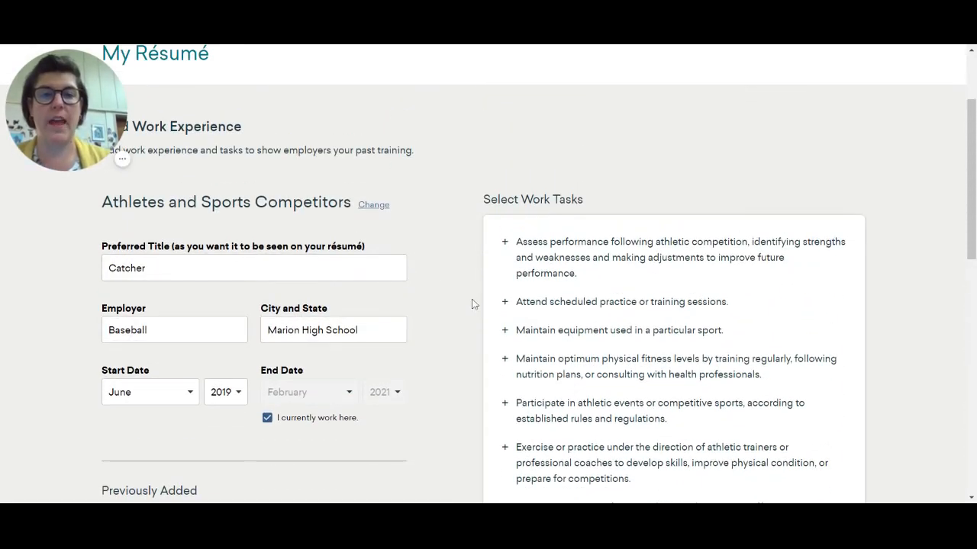
{"action": "scroll", "coordinate": [463, 281], "scroll_direction": "down", "scroll_amount": 8}
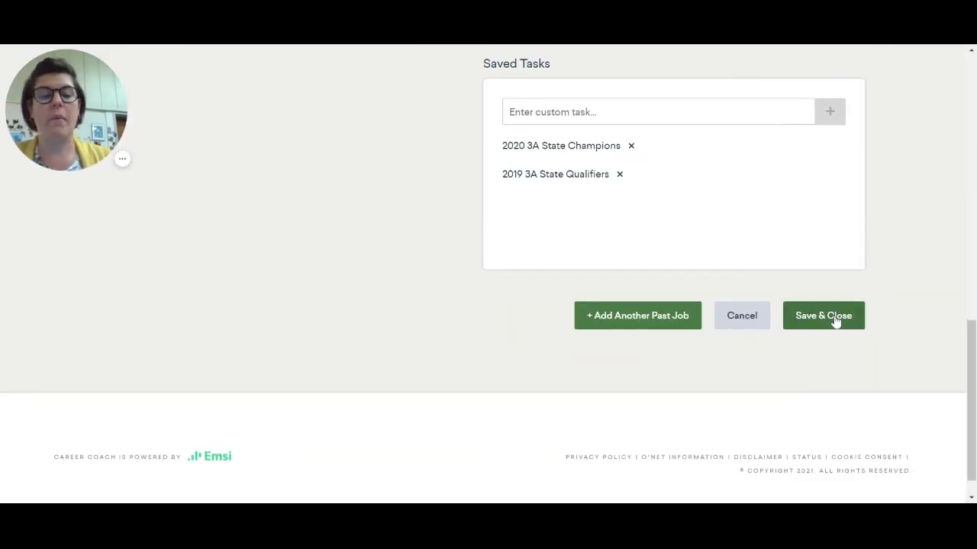
- Save the Catcher entry and start another past job, searching for "Speech" and choosing Actors as the occupation
{"action": "left_click", "coordinate": [630, 323]}
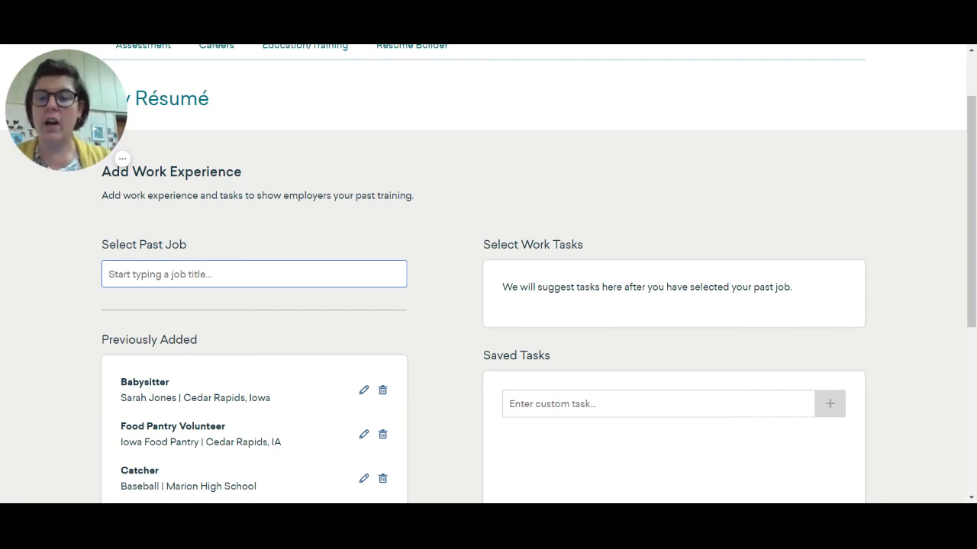
{"action": "type", "text": "Speech"}
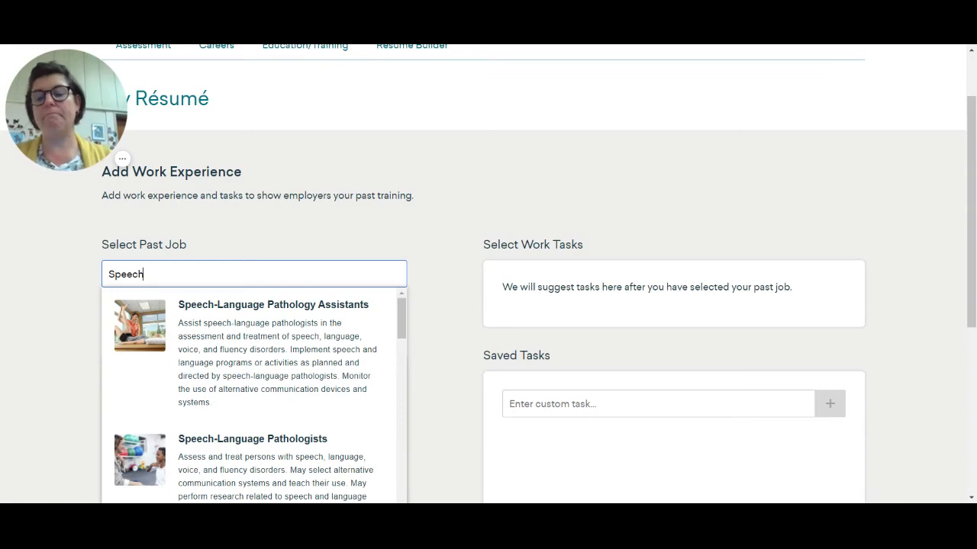
{"action": "scroll", "coordinate": [318, 323], "scroll_direction": "down", "scroll_amount": 5}
{"action": "scroll", "coordinate": [316, 207], "scroll_direction": "down", "scroll_amount": 2}
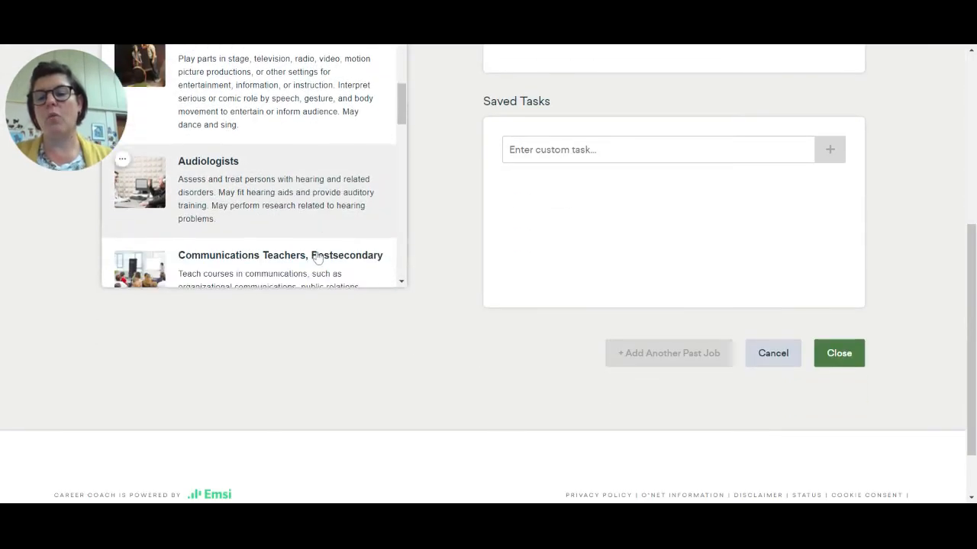
{"action": "scroll", "coordinate": [360, 379], "scroll_direction": "up", "scroll_amount": 3}
{"action": "scroll", "coordinate": [321, 321], "scroll_direction": "up", "scroll_amount": 1}
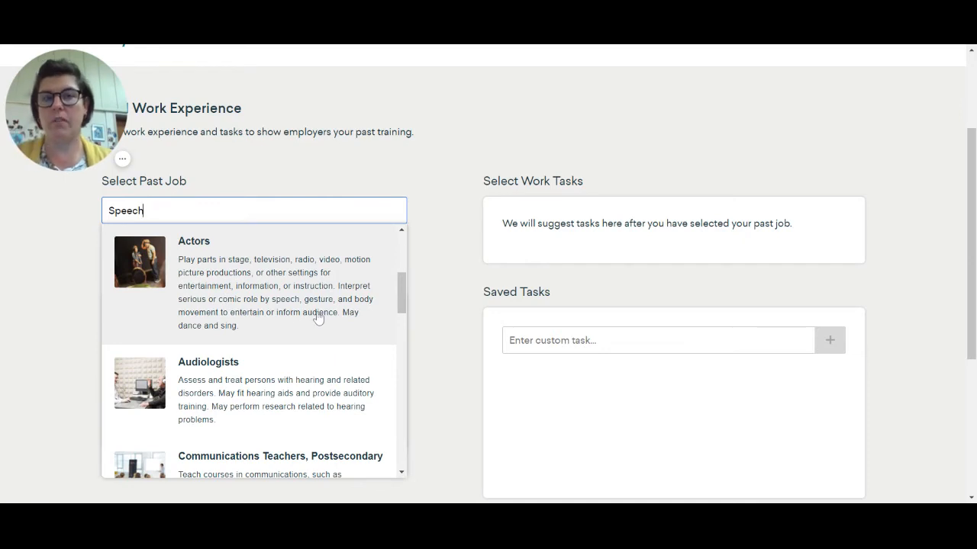
{"action": "left_click", "coordinate": [318, 318]}
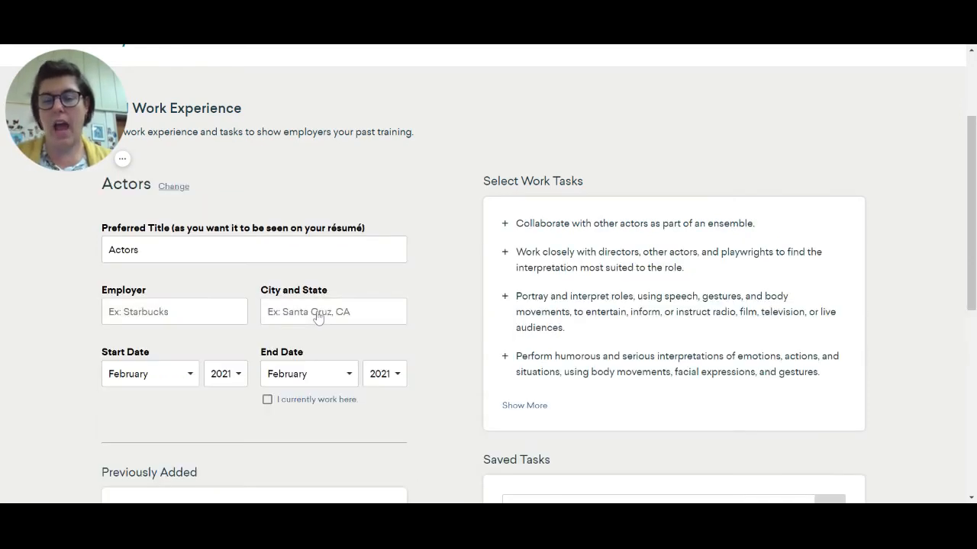
- Replace the preferred title of the Actors entry with "Group Mime"
{"action": "left_click", "coordinate": [287, 251]}
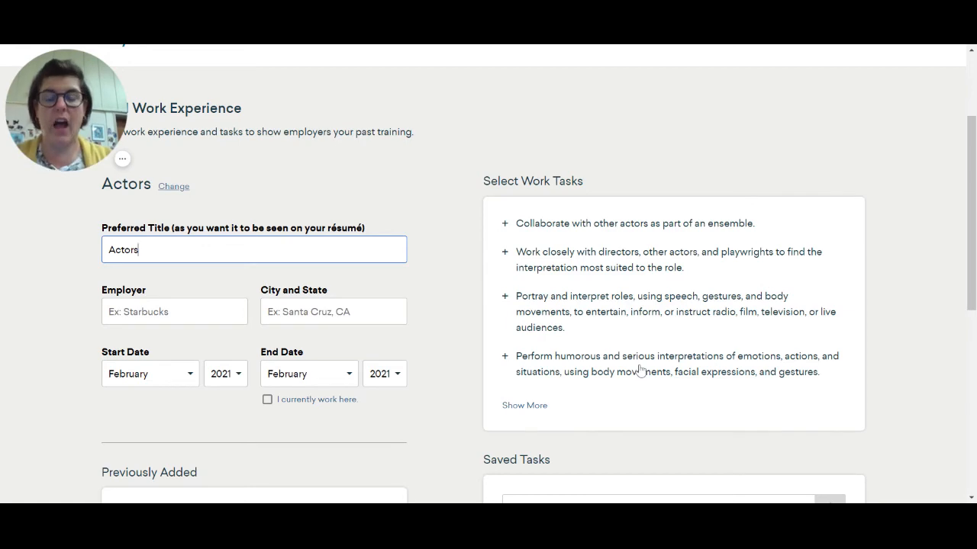
{"action": "scroll", "coordinate": [761, 463], "scroll_direction": "down", "scroll_amount": 3}
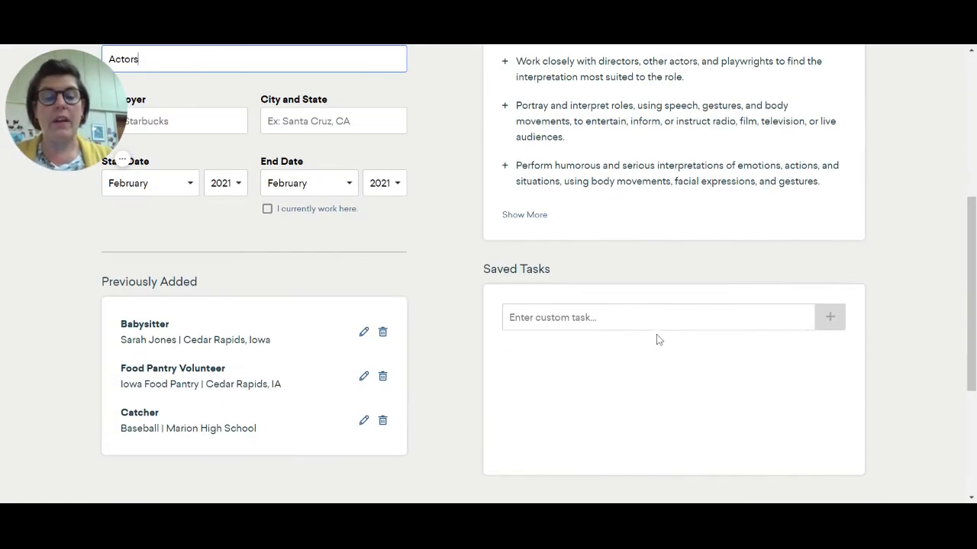
{"action": "left_click", "coordinate": [657, 320]}
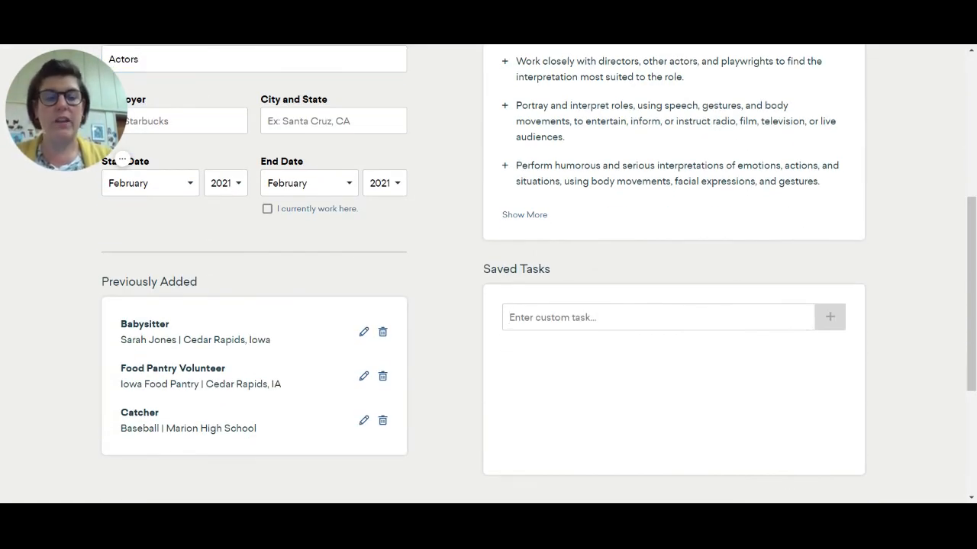
{"action": "scroll", "coordinate": [619, 366], "scroll_direction": "up", "scroll_amount": 3}
{"action": "double_click", "coordinate": [131, 251]}
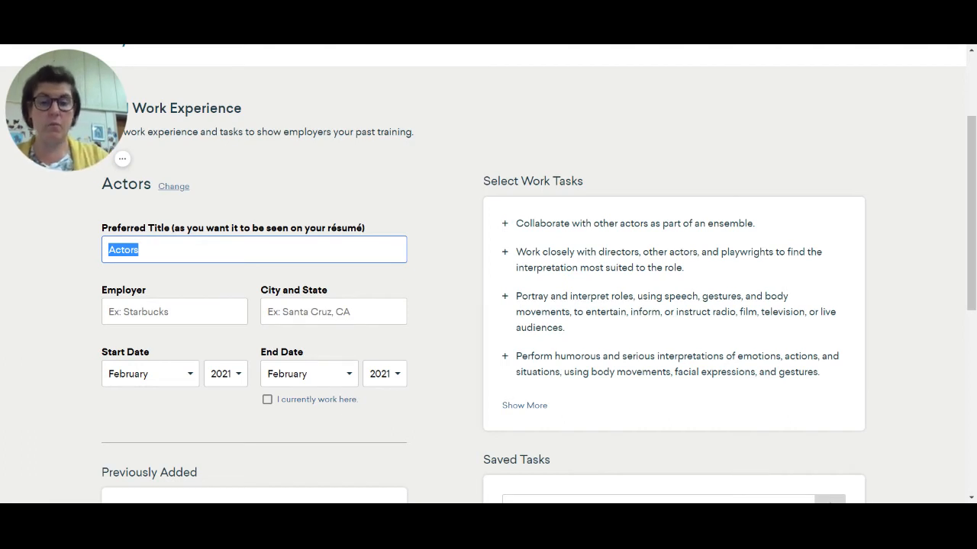
{"action": "type", "text": "Group Mime"}
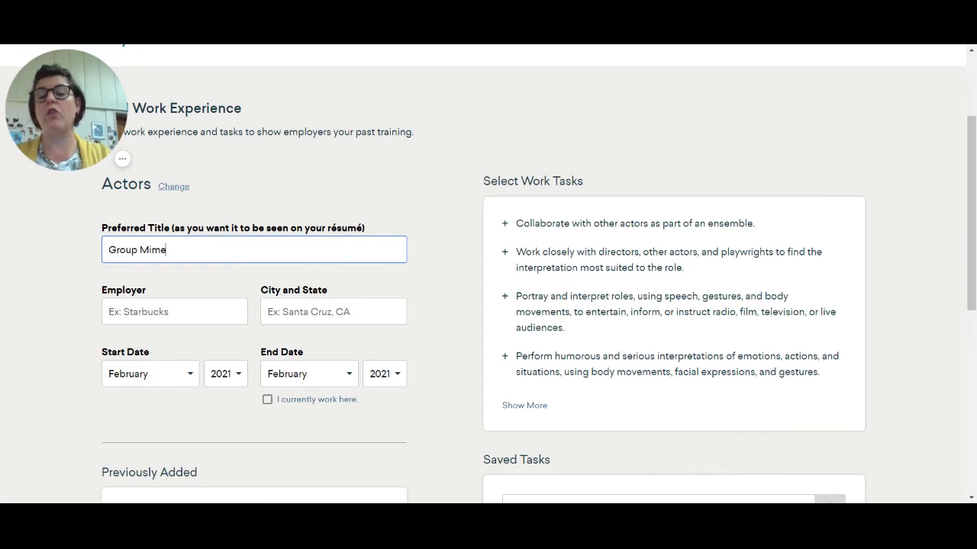
- Enter Speech Team as the employer and Marion High School as the city and state of the Group Mime entry
{"action": "key", "text": "Tab"}
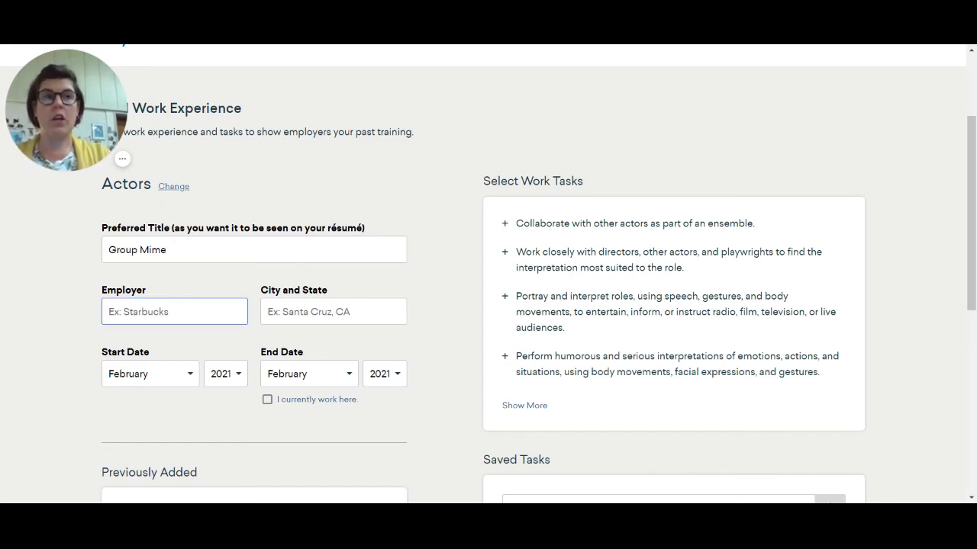
{"action": "type", "text": "Speech tea"}
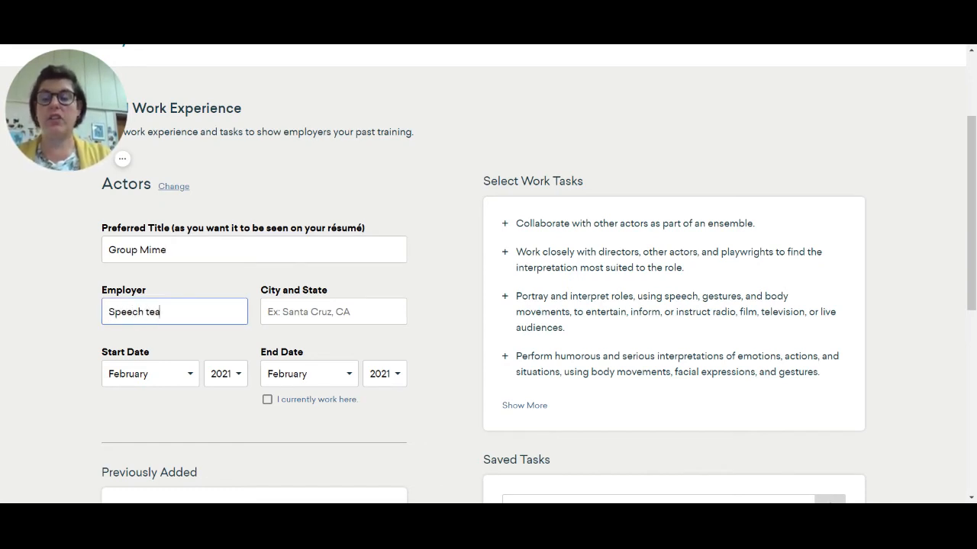
{"action": "type", "text": " Team"}
{"action": "key", "text": "Tab"}
{"action": "type", "text": "M"}
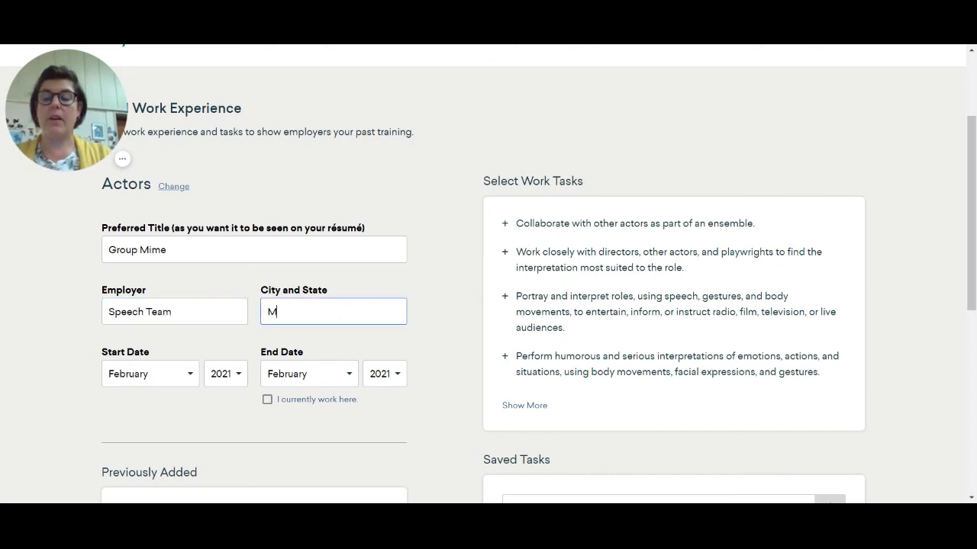
{"action": "type", "text": "arion High school"}
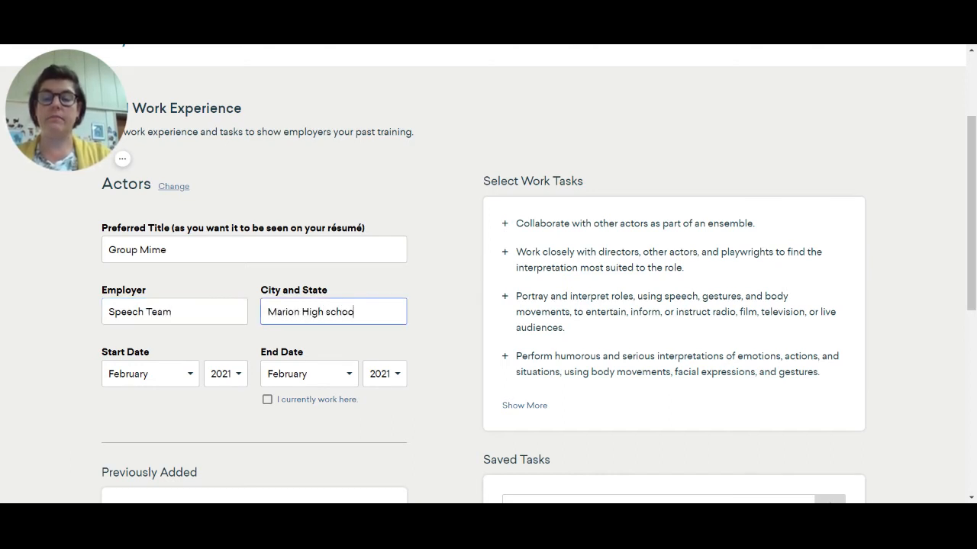
{"action": "key", "text": "BackSpace"}
{"action": "key", "text": "BackSpace"}
{"action": "key", "text": "BackSpace"}
{"action": "key", "text": "BackSpace"}
{"action": "key", "text": "BackSpace"}
{"action": "key", "text": "BackSpace"}
{"action": "type", "text": "Schoo"}
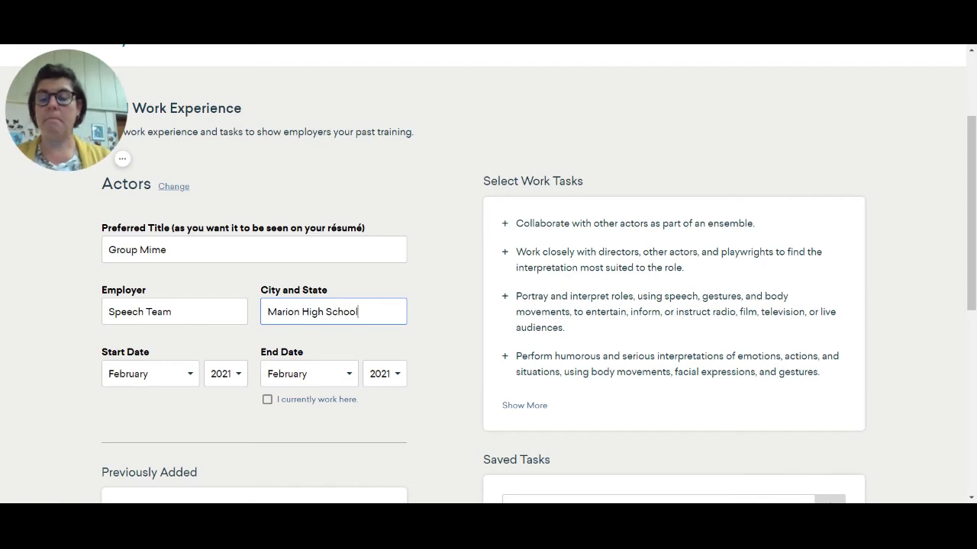
{"action": "type", "text": "l"}
- Set the Group Mime entry's start date to November 2020 and its end date to January 2021
{"action": "left_click", "coordinate": [186, 375]}
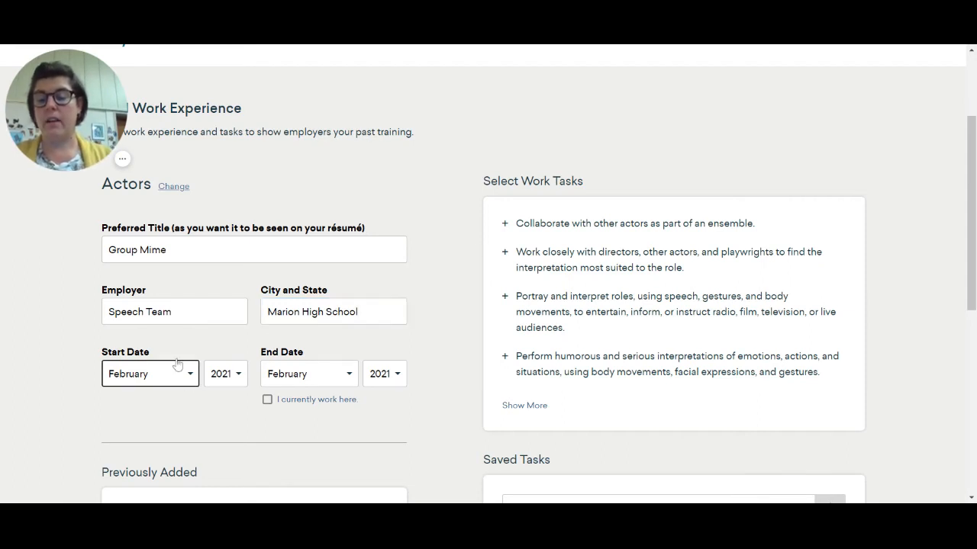
{"action": "left_click", "coordinate": [177, 365]}
{"action": "left_click", "coordinate": [232, 380]}
{"action": "left_click", "coordinate": [229, 345]}
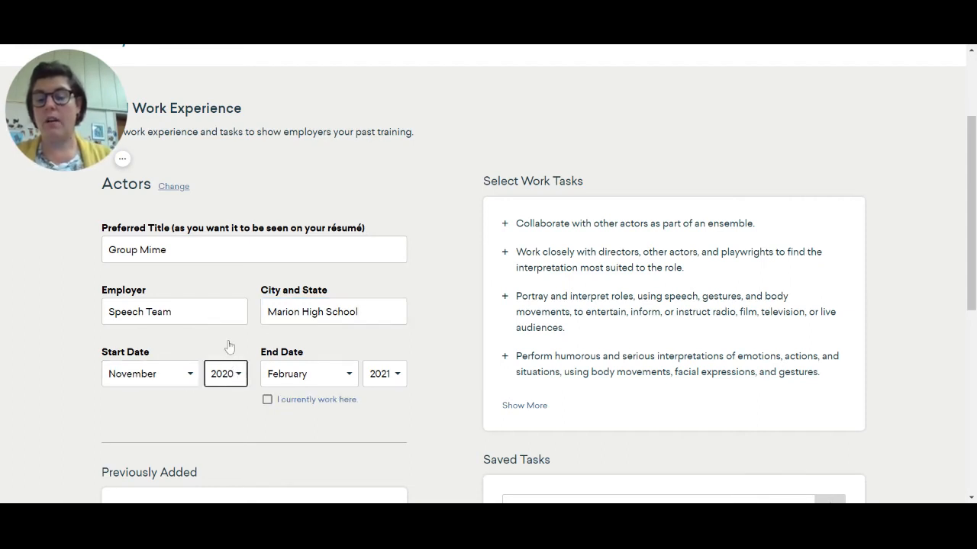
{"action": "left_click", "coordinate": [308, 374]}
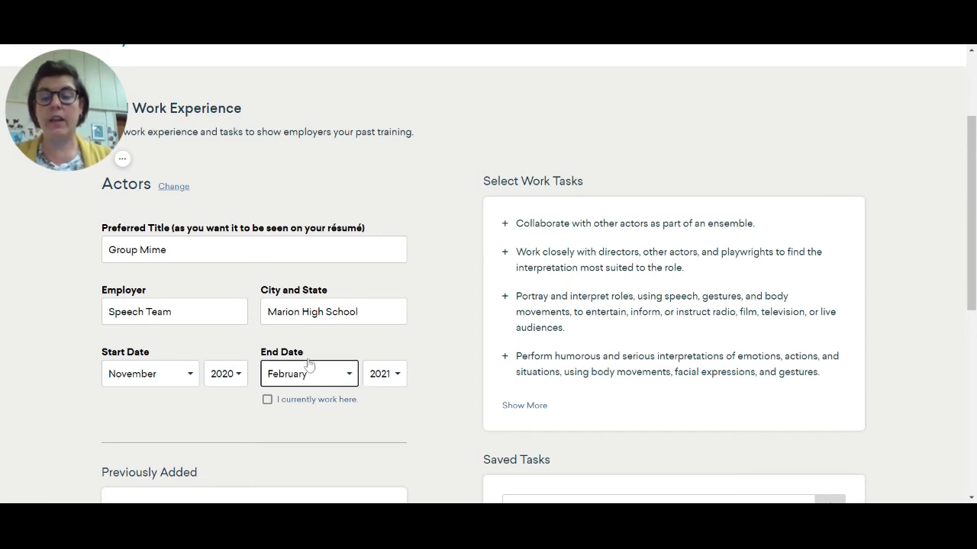
{"action": "left_click", "coordinate": [310, 211]}
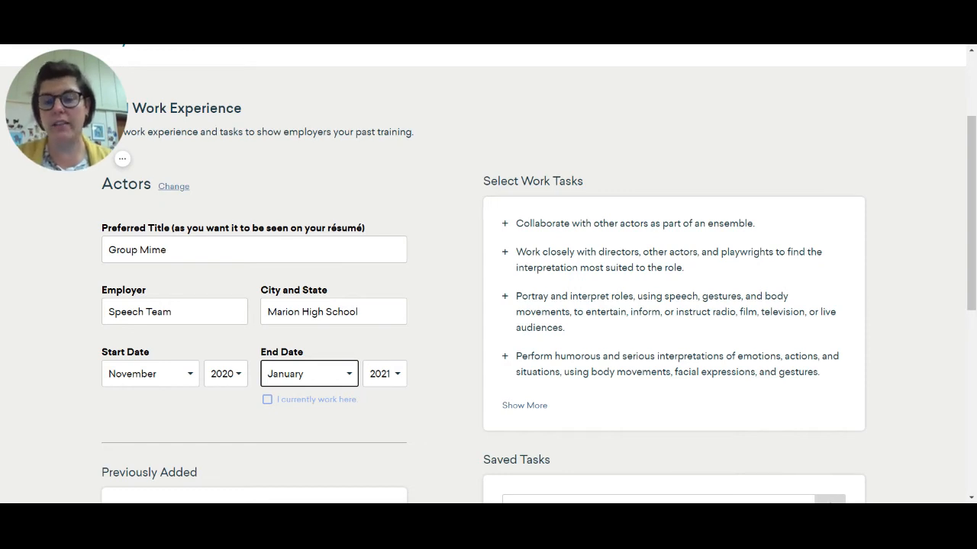
- Add the custom task "2021 All-State Nominee" to the Group Mime entry's saved tasks
{"action": "scroll", "coordinate": [397, 412], "scroll_direction": "down", "scroll_amount": 3}
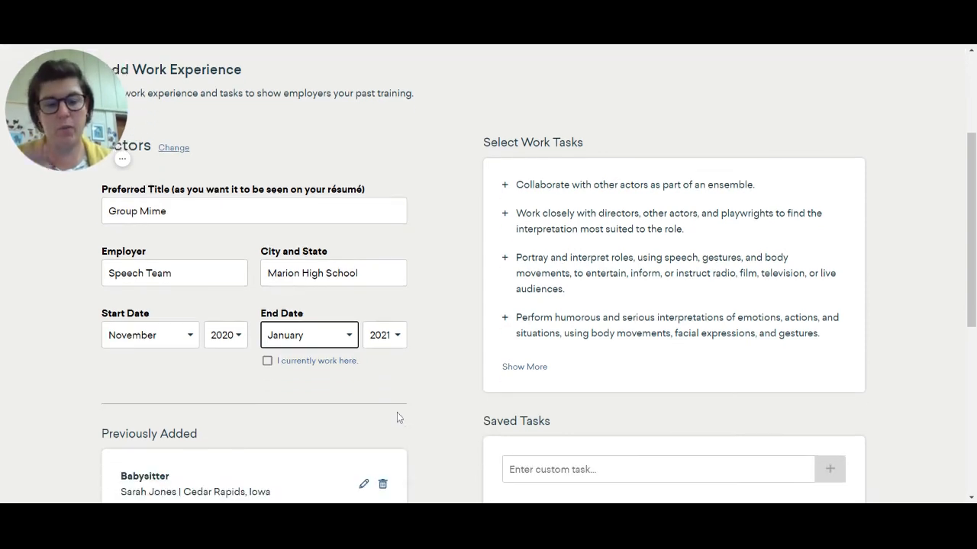
{"action": "left_click", "coordinate": [542, 381]}
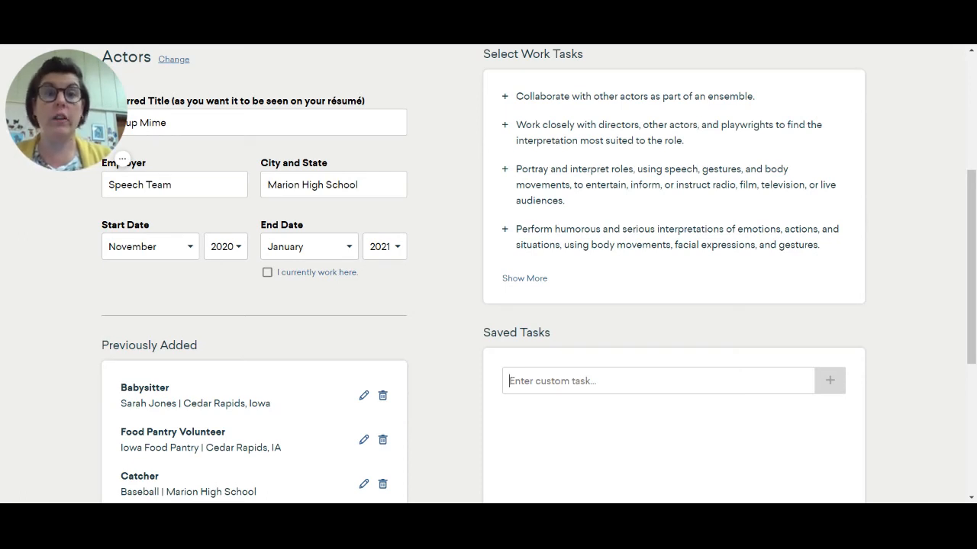
{"action": "type", "text": "02"}
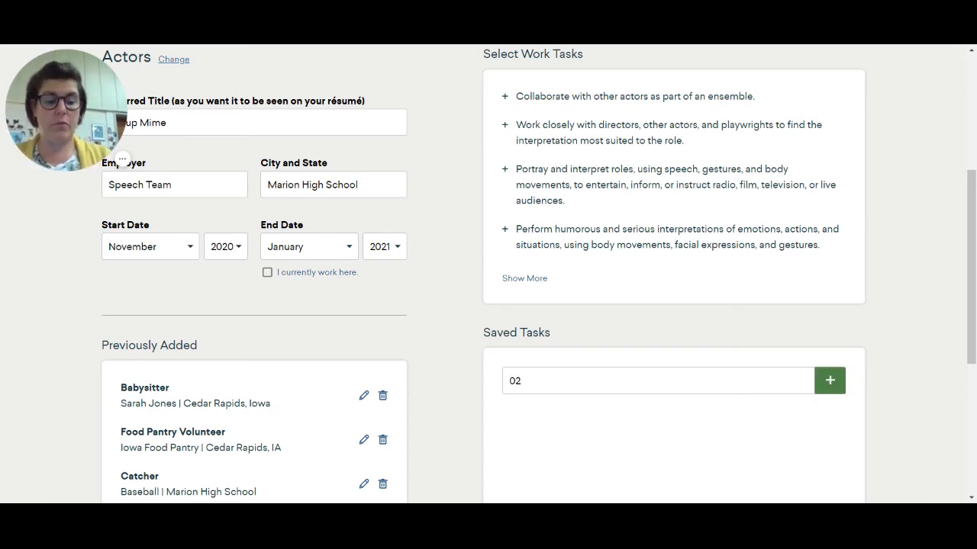
{"action": "key", "text": "BackSpace"}
{"action": "key", "text": "BackSpace"}
{"action": "type", "text": "2021"}
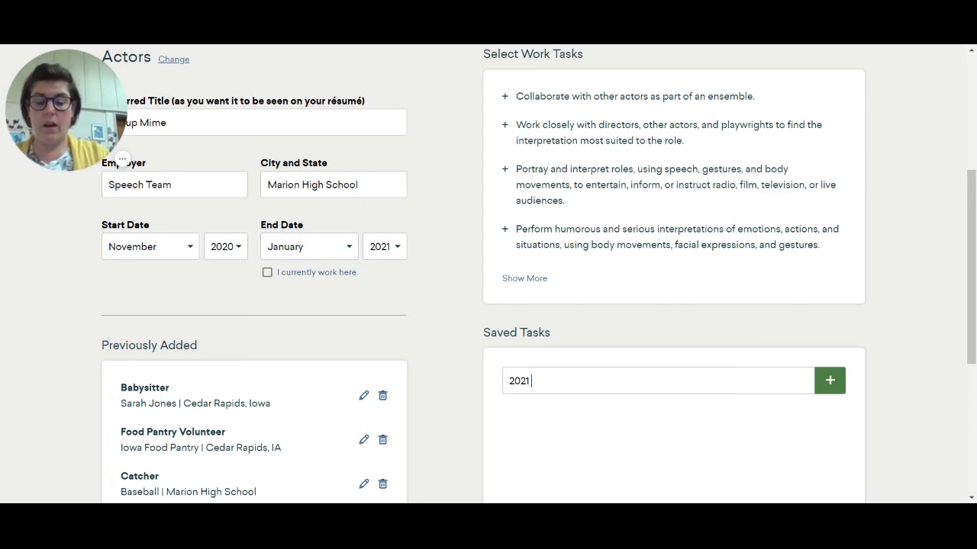
{"action": "type", "text": " All"}
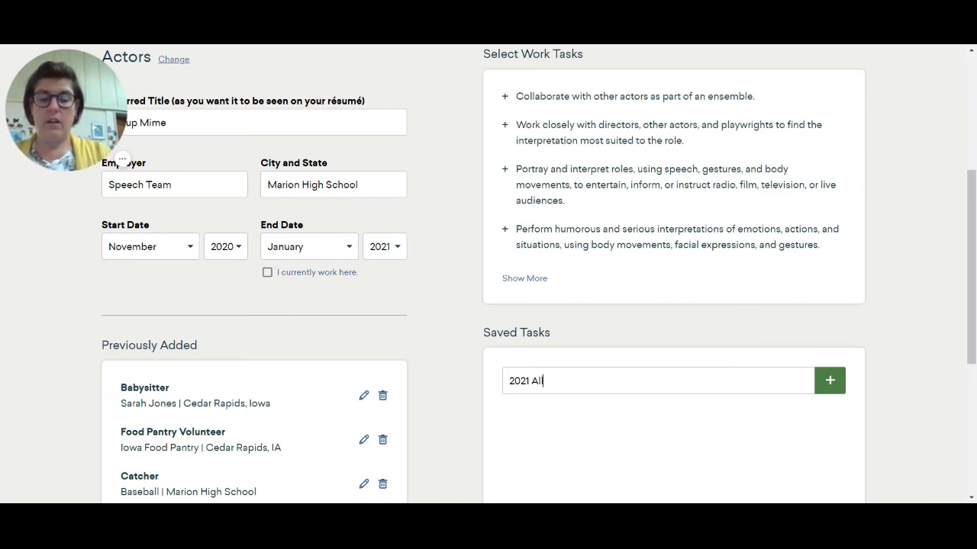
{"action": "type", "text": "-State N"}
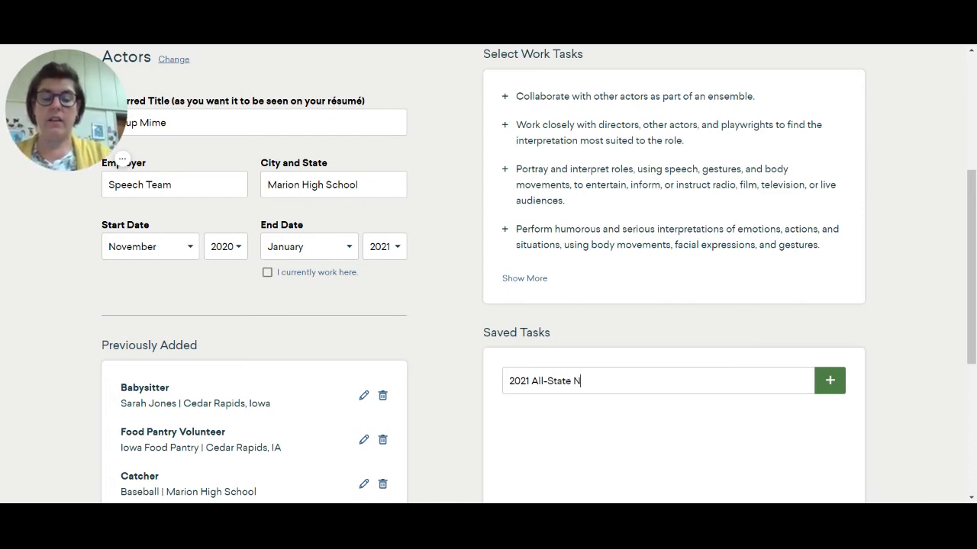
{"action": "type", "text": "ominee"}
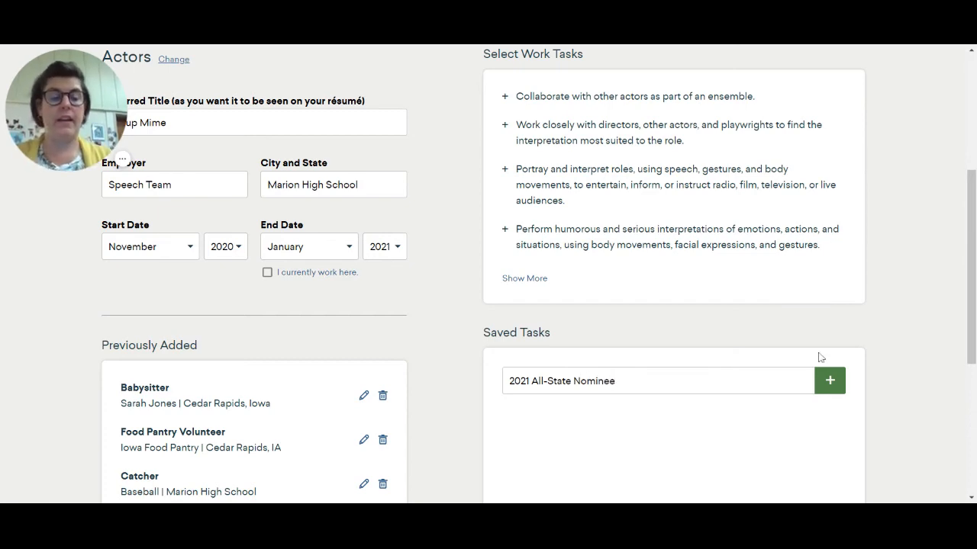
{"action": "left_click", "coordinate": [829, 379]}
- Save the Group Mime entry and start another past job, searching for "Music" and choosing Musicians, Instrumental
{"action": "scroll", "coordinate": [778, 424], "scroll_direction": "down", "scroll_amount": 5}
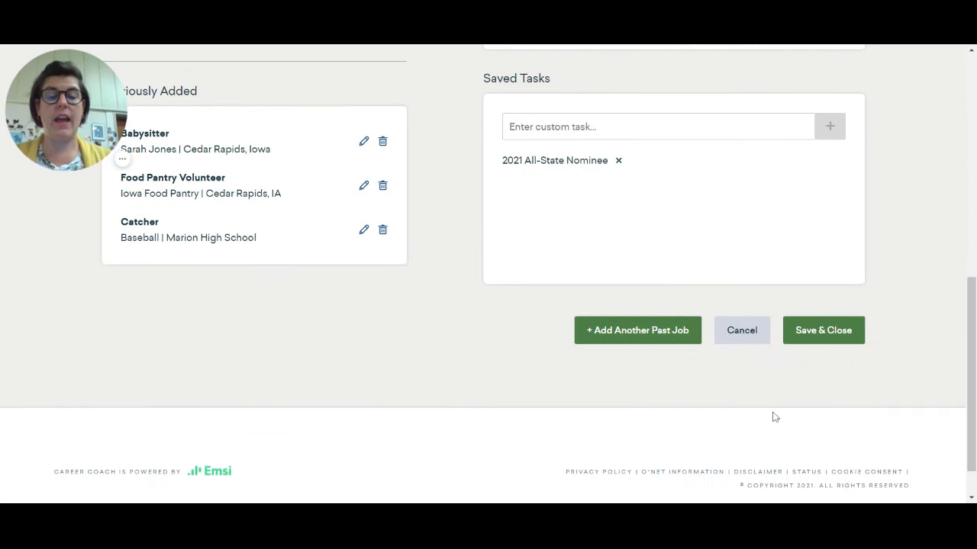
{"action": "left_click", "coordinate": [645, 328]}
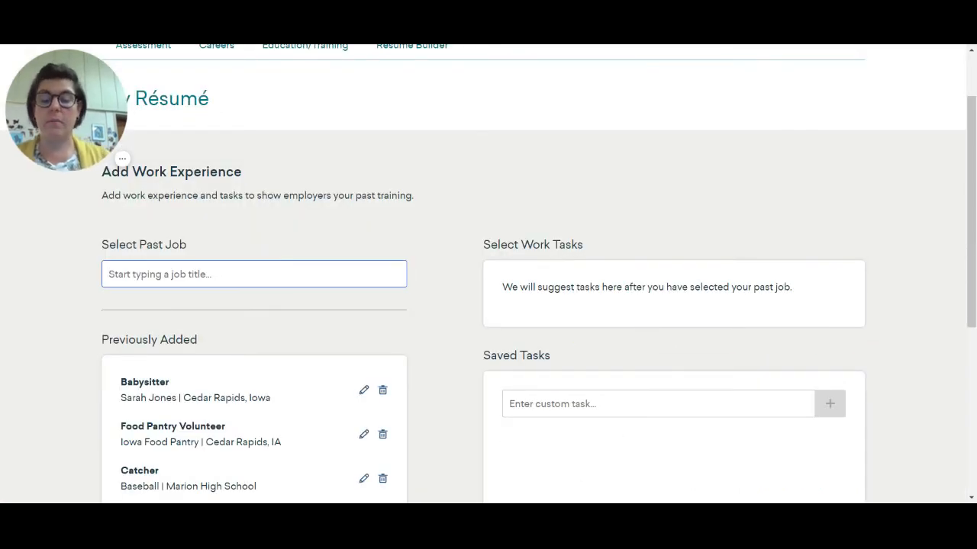
{"action": "type", "text": "Music"}
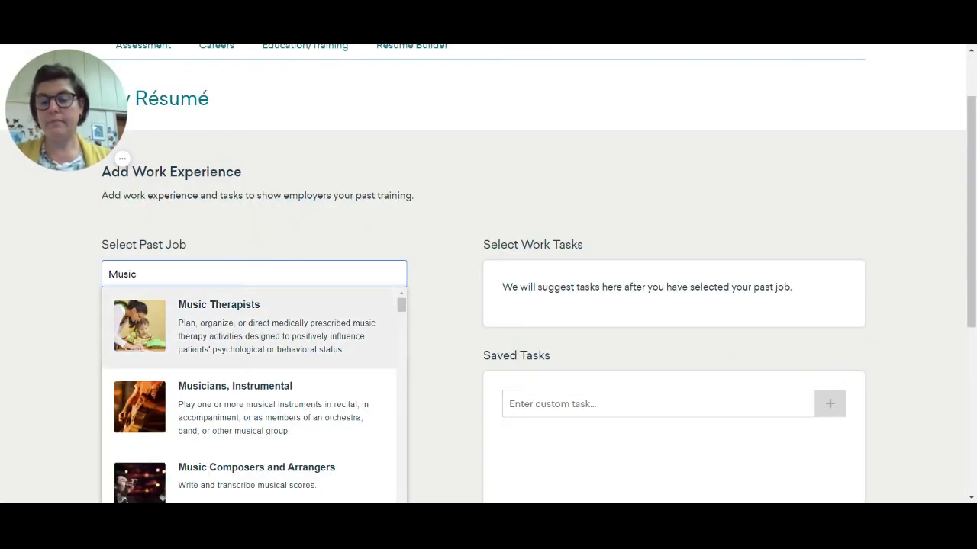
{"action": "left_click", "coordinate": [267, 386]}
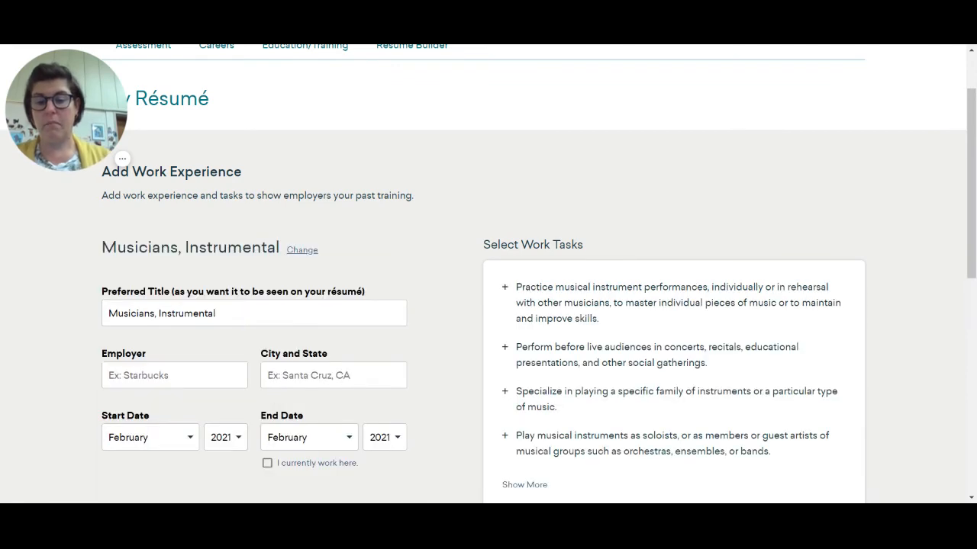
- Replace the preferred title of the Musicians, Instrumental entry with "1st Trumpet"
{"action": "left_click_drag", "start_coordinate": [335, 312], "coordinate": [2, 304]}
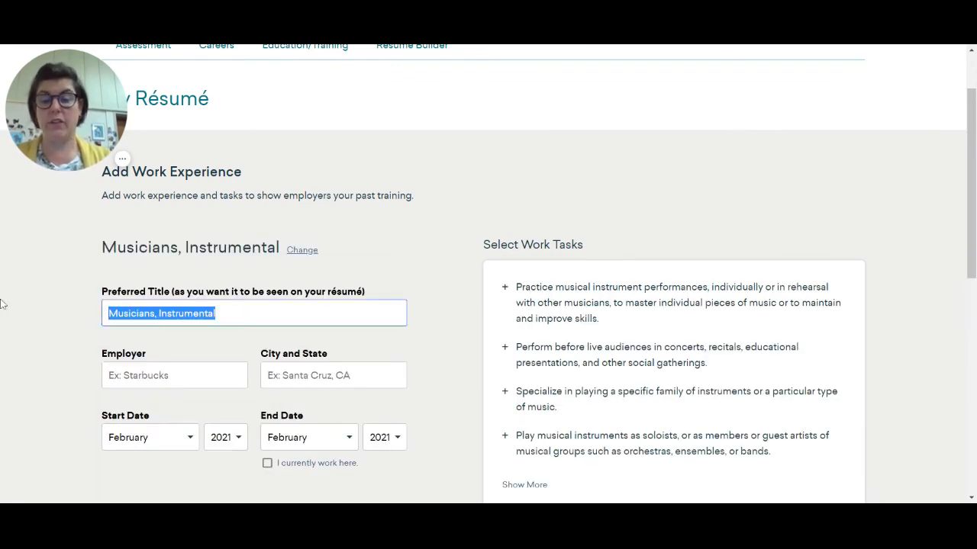
{"action": "type", "text": "1"}
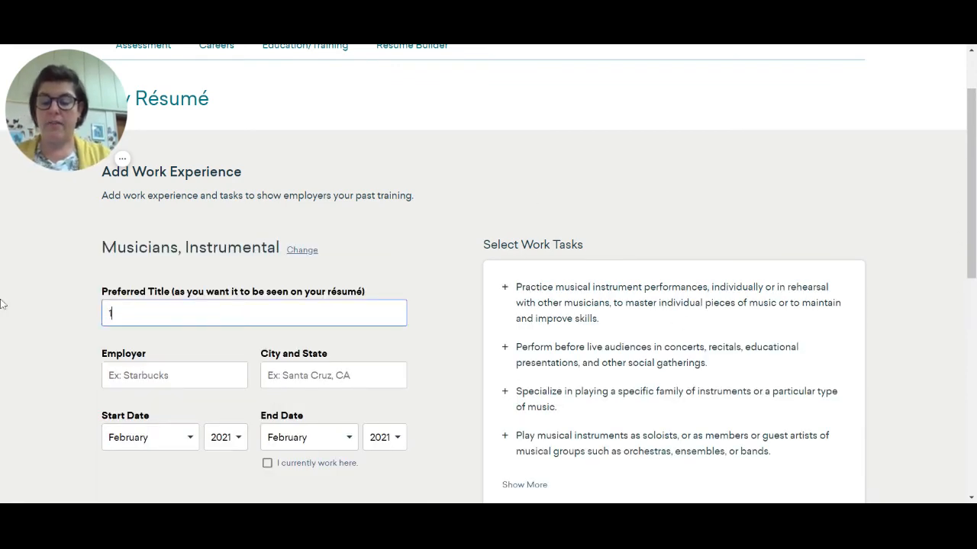
{"action": "type", "text": "st Trump"}
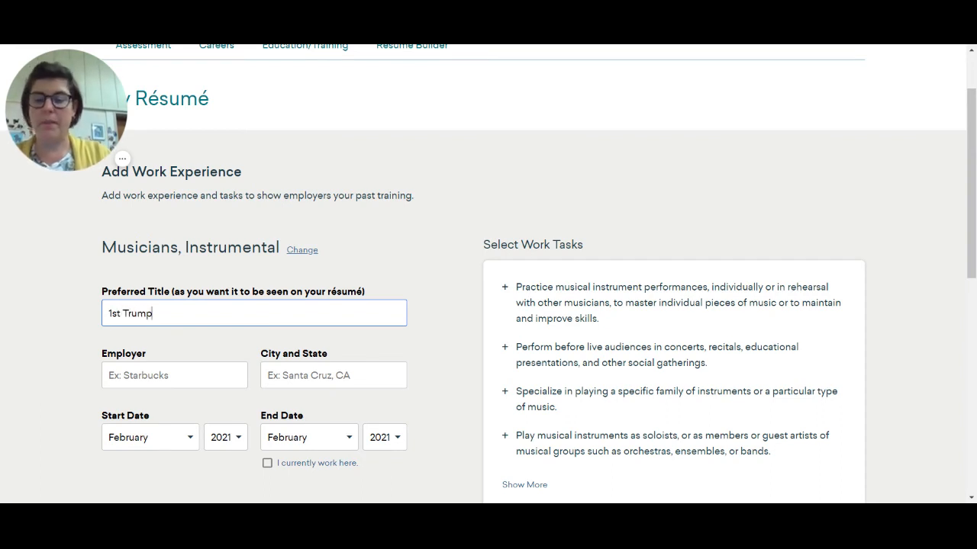
{"action": "type", "text": "et"}
- Enter "Jazz Band" as the employer and "Marion High School" as the city and state of the 1st Trumpet entry
{"action": "key", "text": "Tab"}
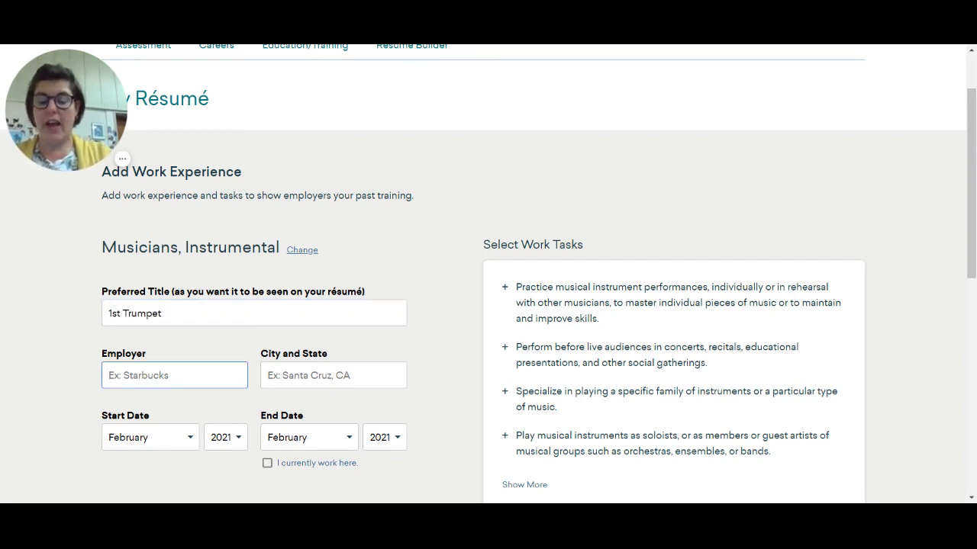
{"action": "type", "text": "jazz B"}
{"action": "key", "text": "BackSpace"}
{"action": "key", "text": "BackSpace"}
{"action": "key", "text": "BackSpace"}
{"action": "key", "text": "BackSpace"}
{"action": "key", "text": "BackSpace"}
{"action": "key", "text": "BackSpace"}
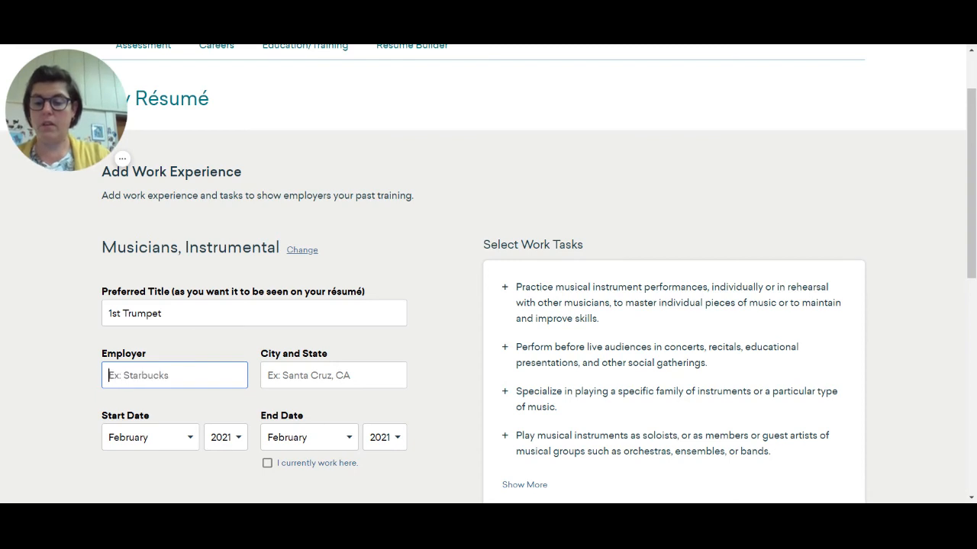
{"action": "type", "text": "Jazz Band"}
{"action": "key", "text": "Tab"}
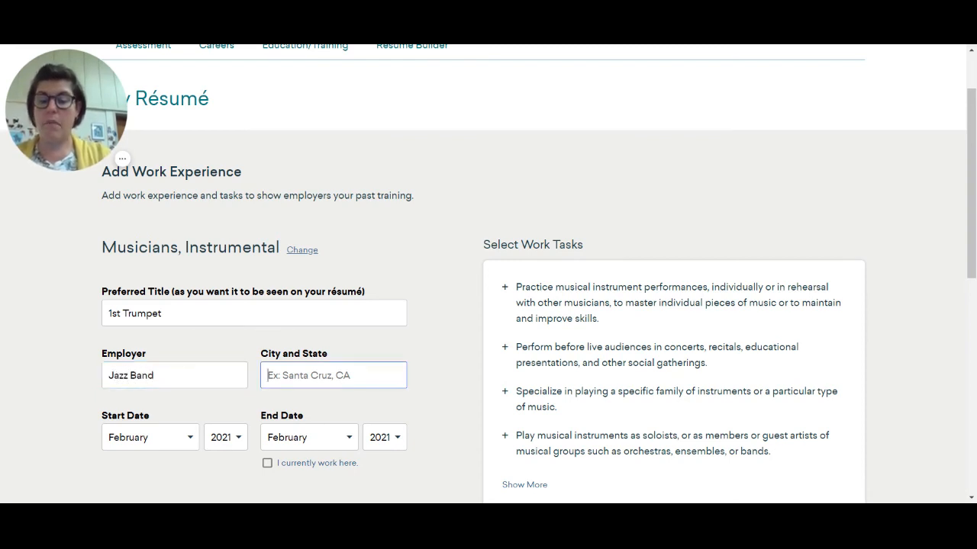
{"action": "type", "text": "Marion High School"}
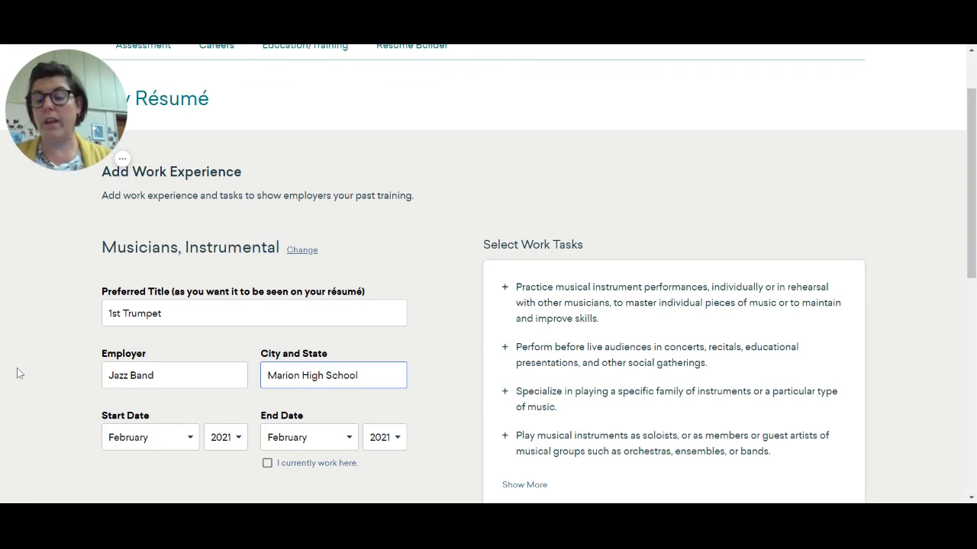
- Set the 1st Trumpet entry to run from March 2019 to the present, then save and close it
{"action": "left_click", "coordinate": [168, 437]}
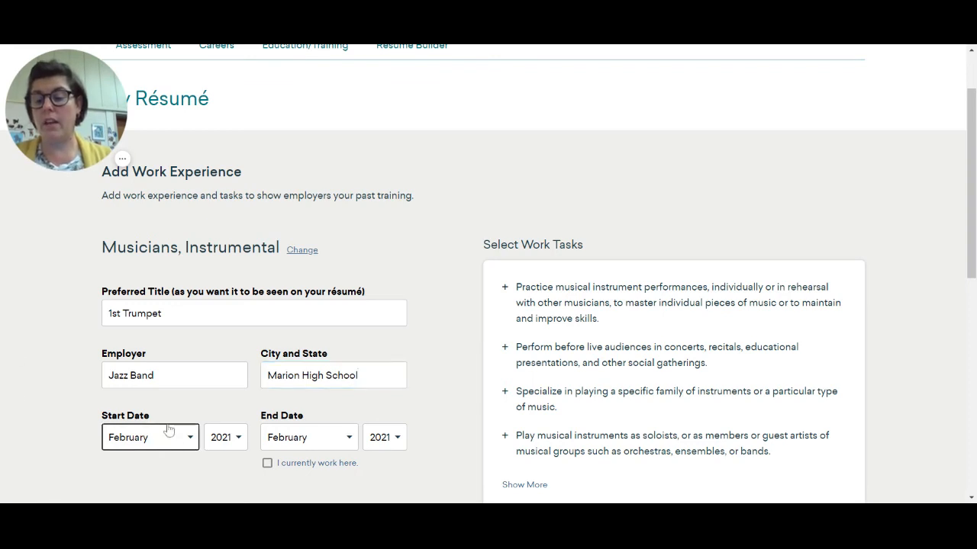
{"action": "left_click", "coordinate": [168, 432]}
{"action": "left_click", "coordinate": [214, 436]}
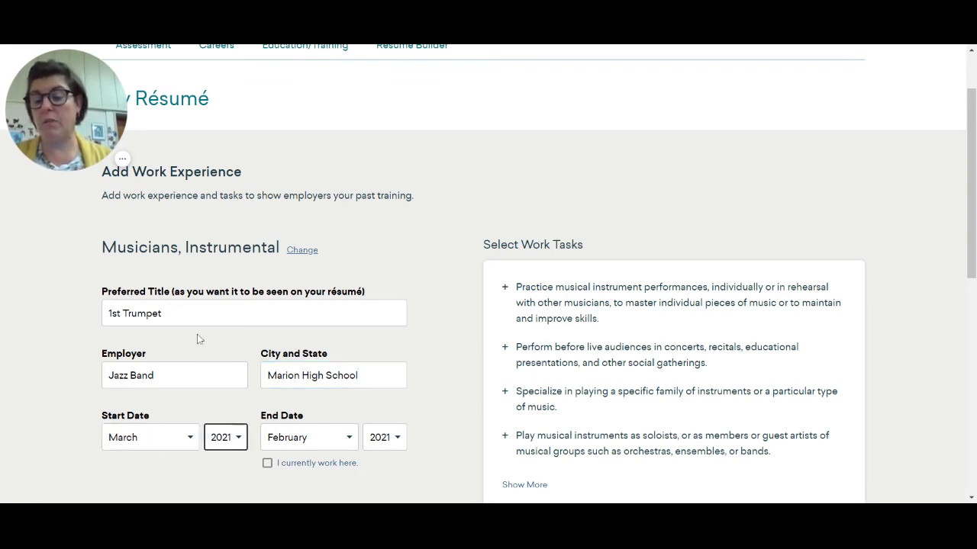
{"action": "left_click", "coordinate": [267, 464]}
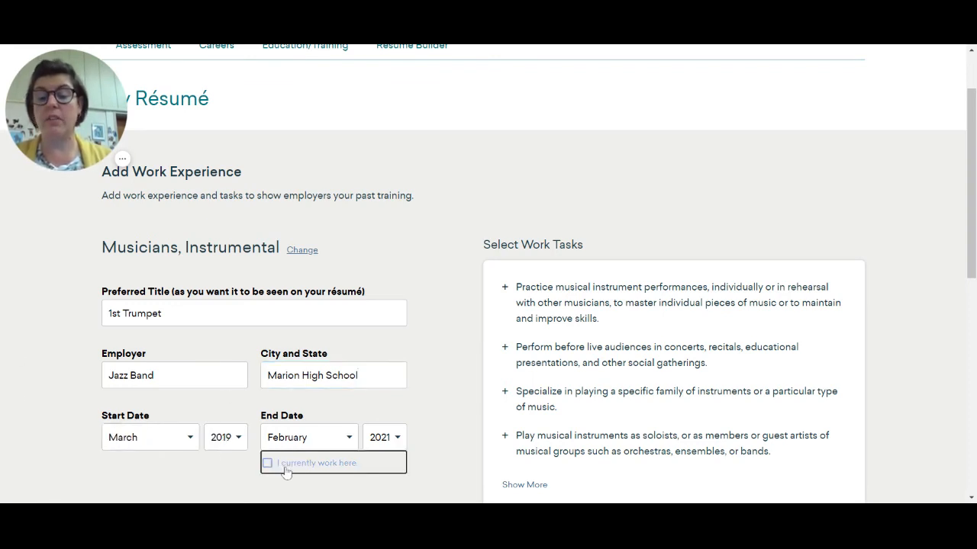
{"action": "scroll", "coordinate": [541, 414], "scroll_direction": "down", "scroll_amount": 5}
{"action": "scroll", "coordinate": [759, 407], "scroll_direction": "up", "scroll_amount": 1}
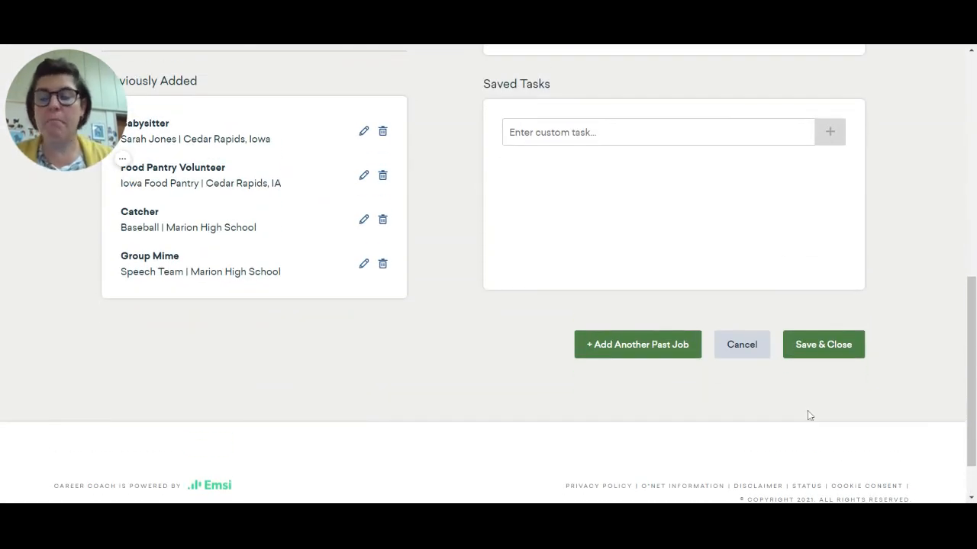
{"action": "left_click", "coordinate": [824, 347]}
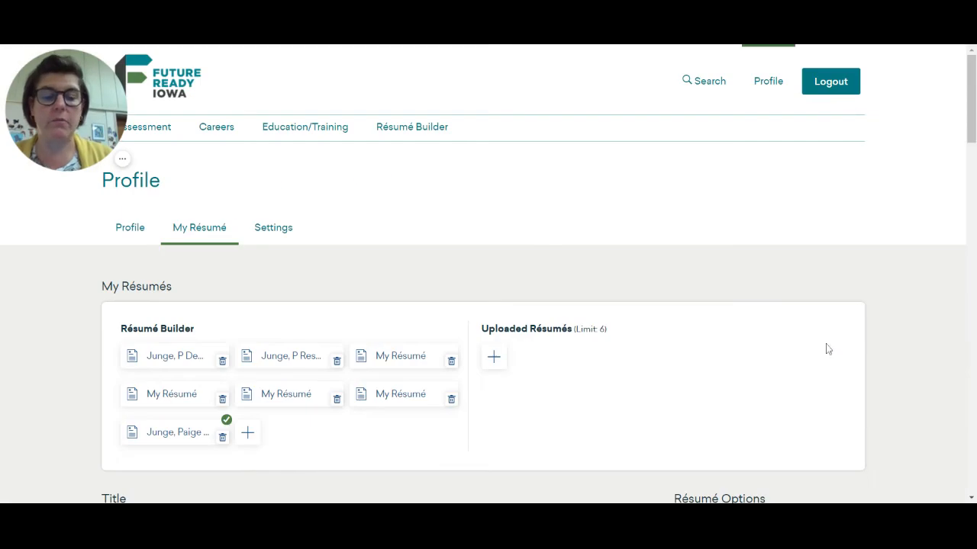
- Review the résumé's saved work experience and start another work experience entry
{"action": "scroll", "coordinate": [785, 389], "scroll_direction": "down", "scroll_amount": 10}
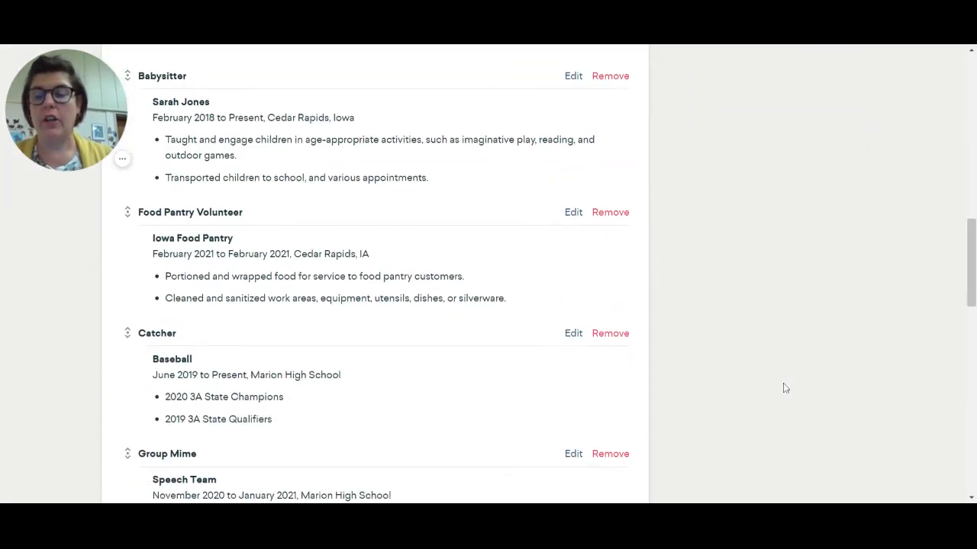
{"action": "scroll", "coordinate": [783, 388], "scroll_direction": "up", "scroll_amount": 1}
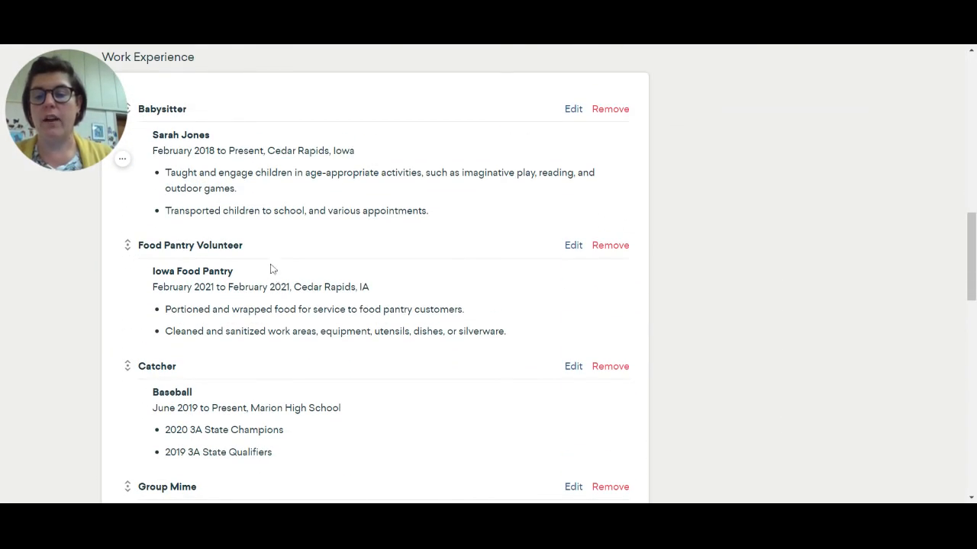
{"action": "scroll", "coordinate": [271, 268], "scroll_direction": "down", "scroll_amount": 2}
{"action": "scroll", "coordinate": [291, 427], "scroll_direction": "down", "scroll_amount": 2}
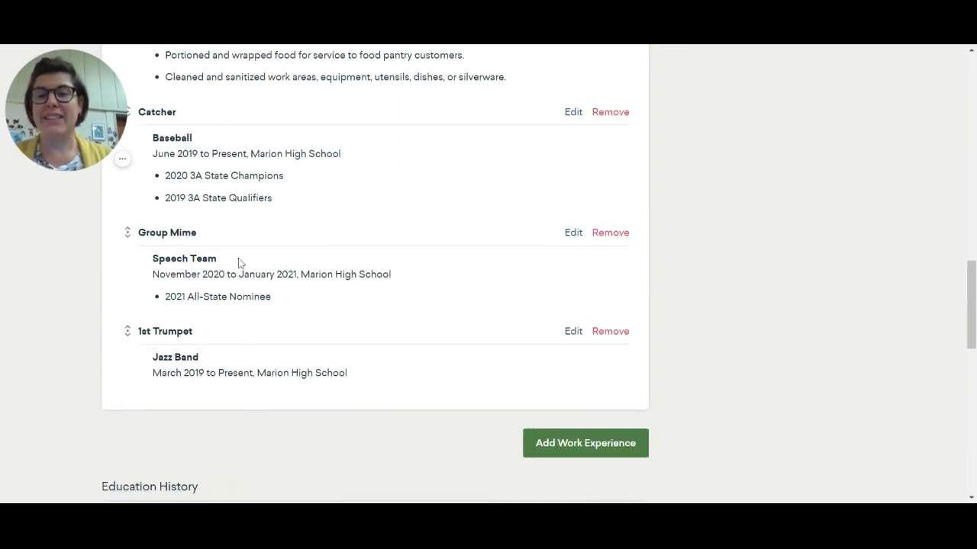
{"action": "scroll", "coordinate": [241, 264], "scroll_direction": "down", "scroll_amount": 2}
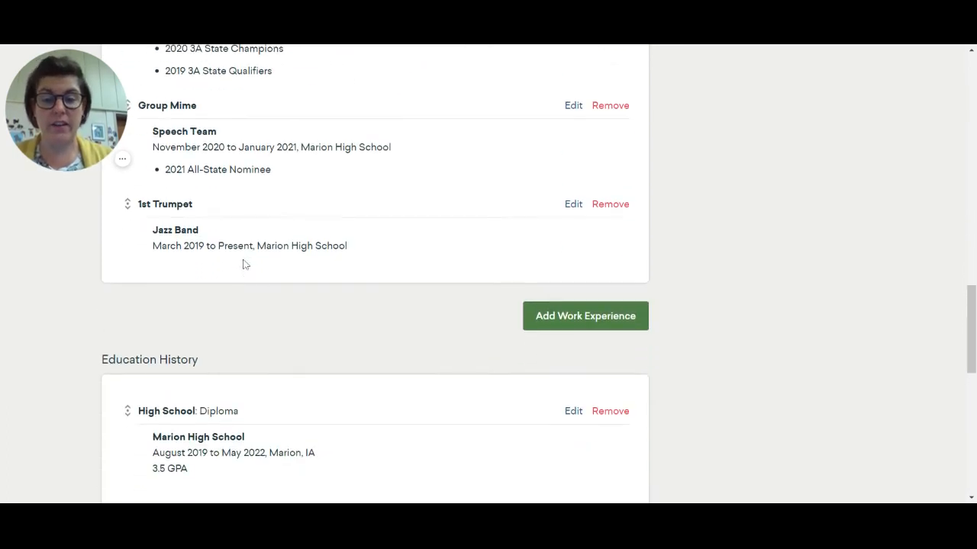
{"action": "scroll", "coordinate": [892, 409], "scroll_direction": "up", "scroll_amount": 1}
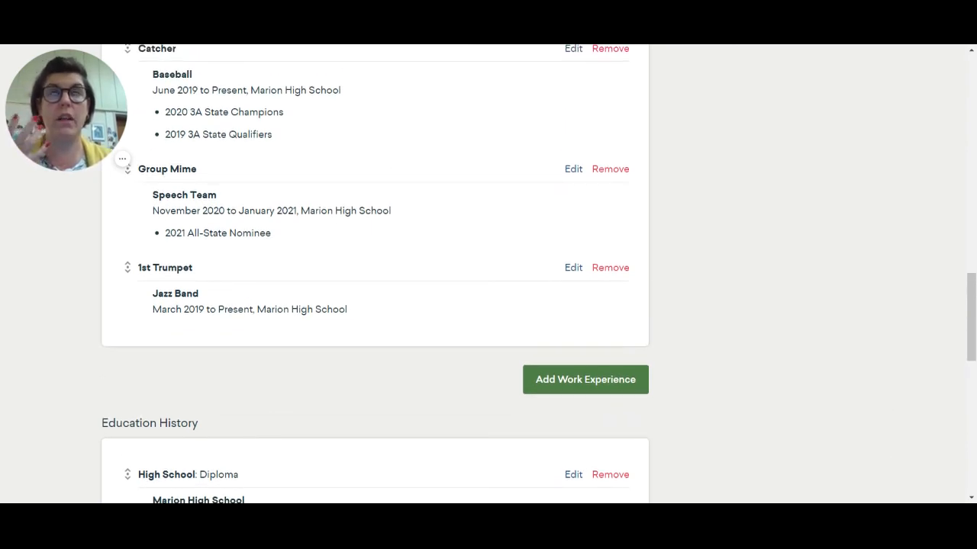
{"action": "left_click", "coordinate": [597, 390]}
{"action": "left_click", "coordinate": [259, 362]}
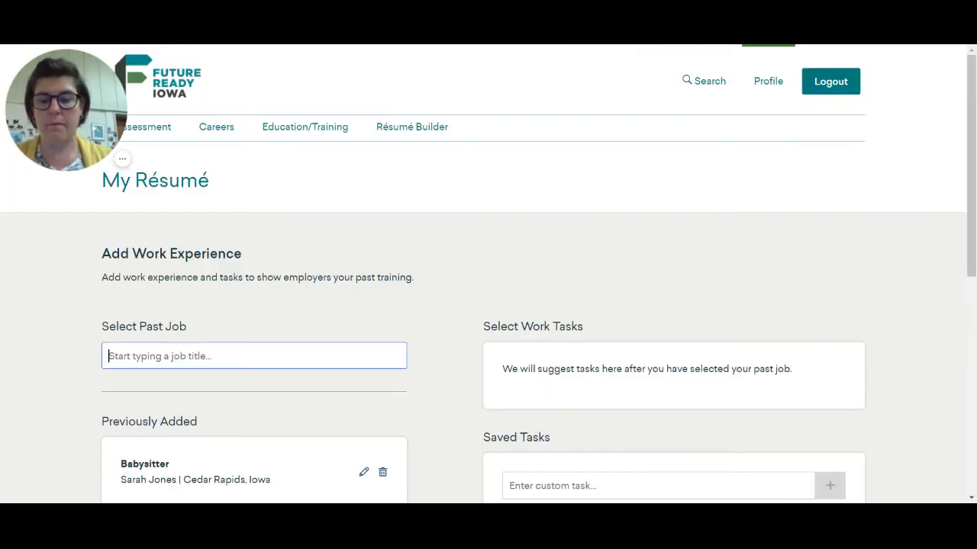
- Search past jobs for "Ath" and choose Athletes and Sports Competitors
{"action": "type", "text": "SA"}
{"action": "key", "text": "BackSpace"}
{"action": "key", "text": "BackSpace"}
{"action": "type", "text": "A"}
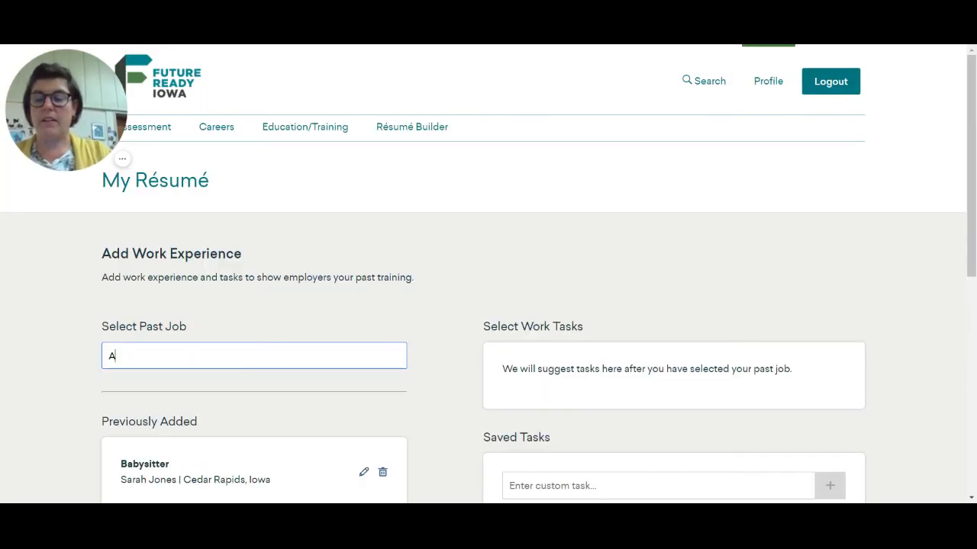
{"action": "type", "text": "lthe"}
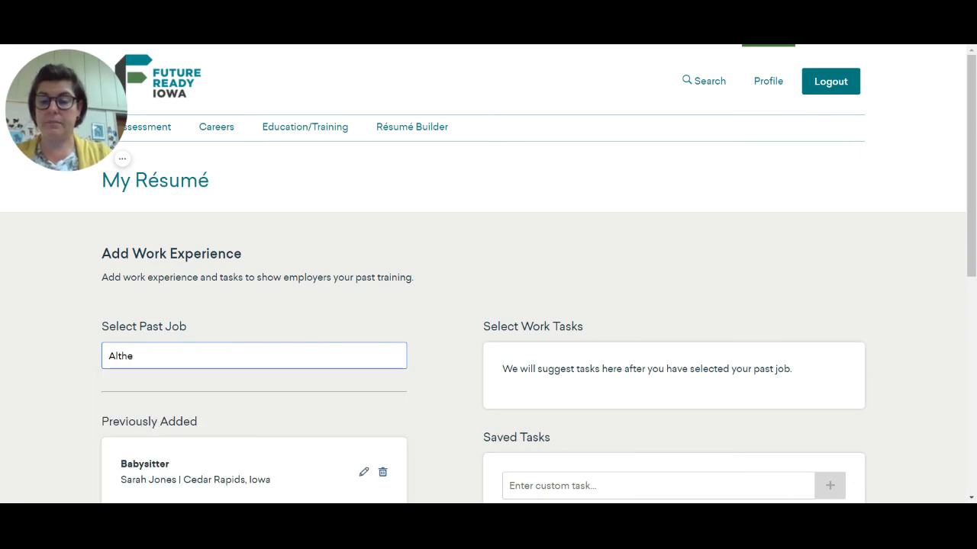
{"action": "key", "text": "BackSpace"}
{"action": "key", "text": "BackSpace"}
{"action": "key", "text": "BackSpace"}
{"action": "key", "text": "BackSpace"}
{"action": "type", "text": "th"}
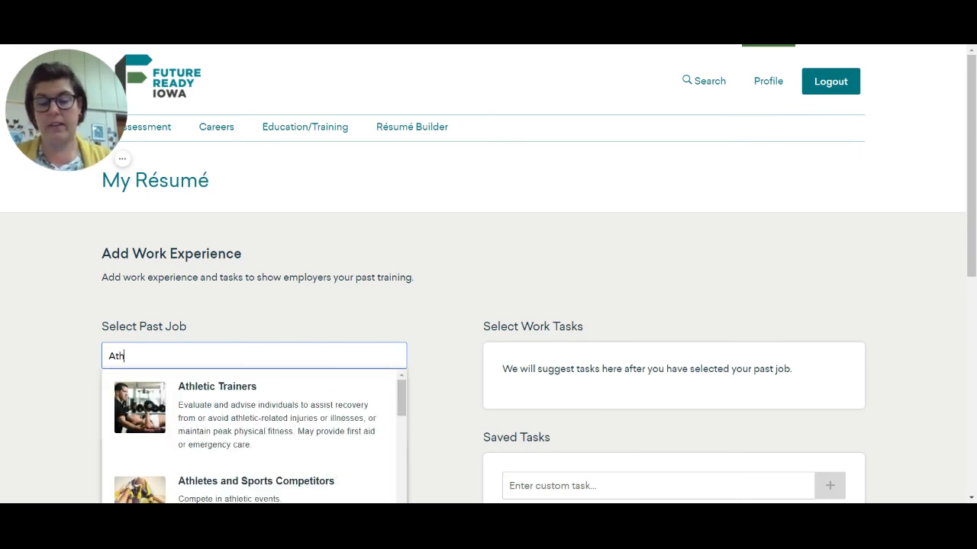
{"action": "left_click", "coordinate": [292, 492]}
{"action": "scroll", "coordinate": [849, 156], "scroll_direction": "down", "scroll_amount": 2}
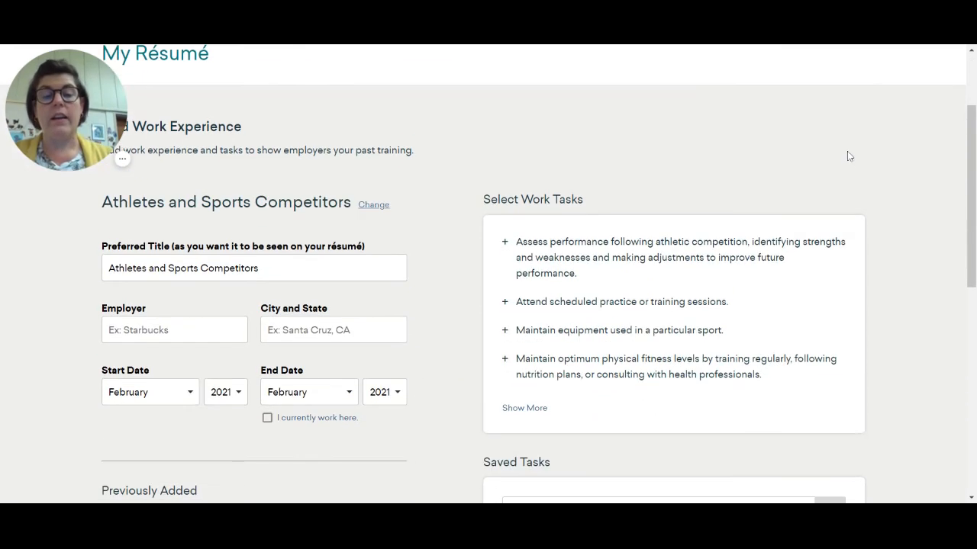
- Replace the preferred title of the Athletes and Sports Competitors entry with "Club Volleyball - Setter"
{"action": "left_click_drag", "start_coordinate": [265, 268], "coordinate": [27, 251]}
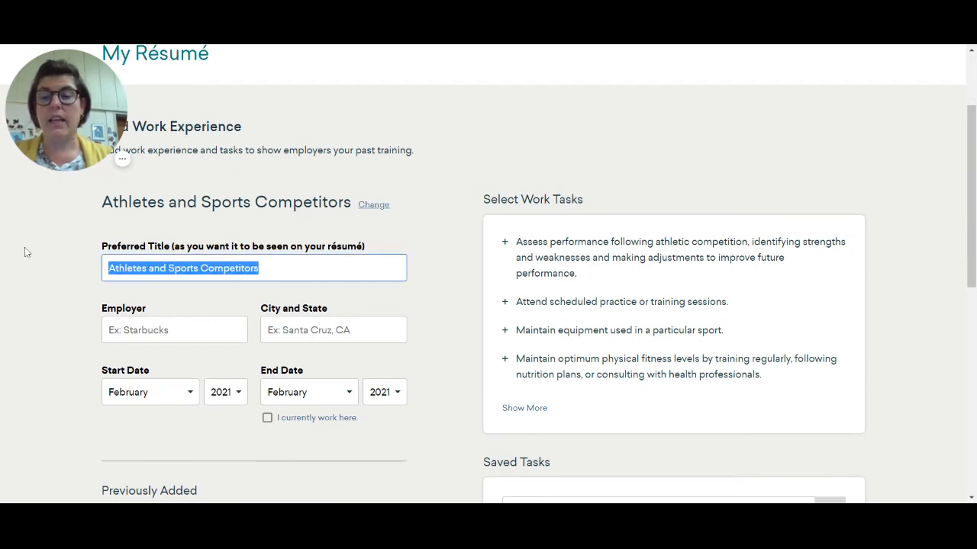
{"action": "type", "text": "Club"}
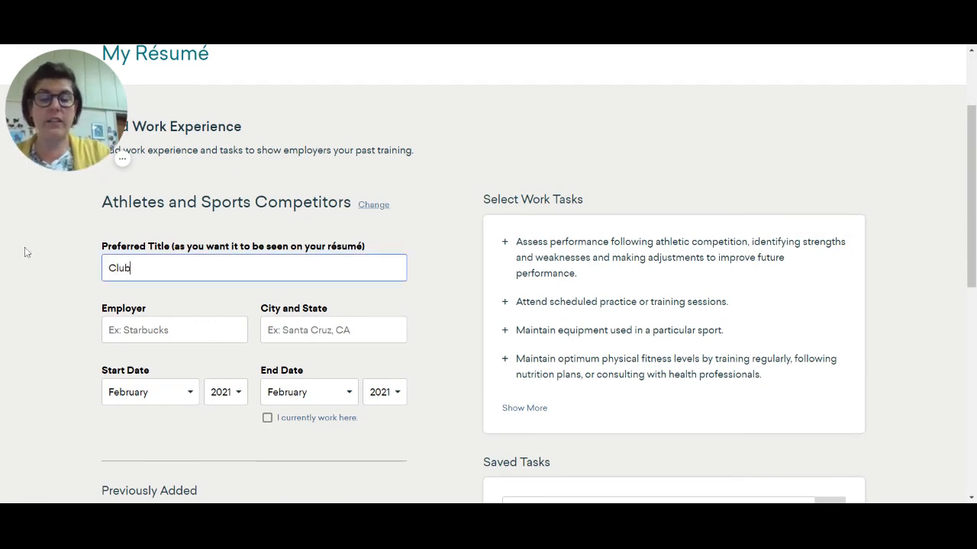
{"action": "type", "text": " Voll"}
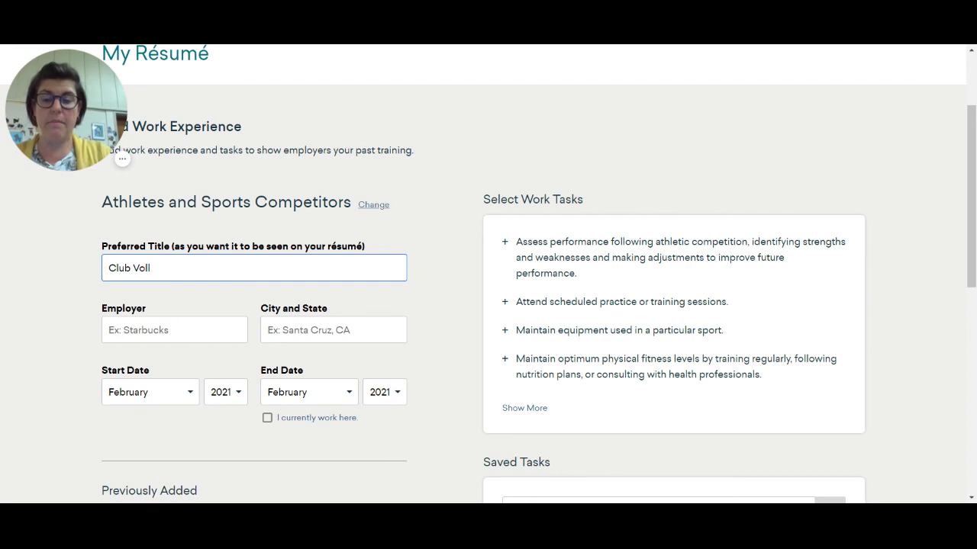
{"action": "type", "text": "eyball"}
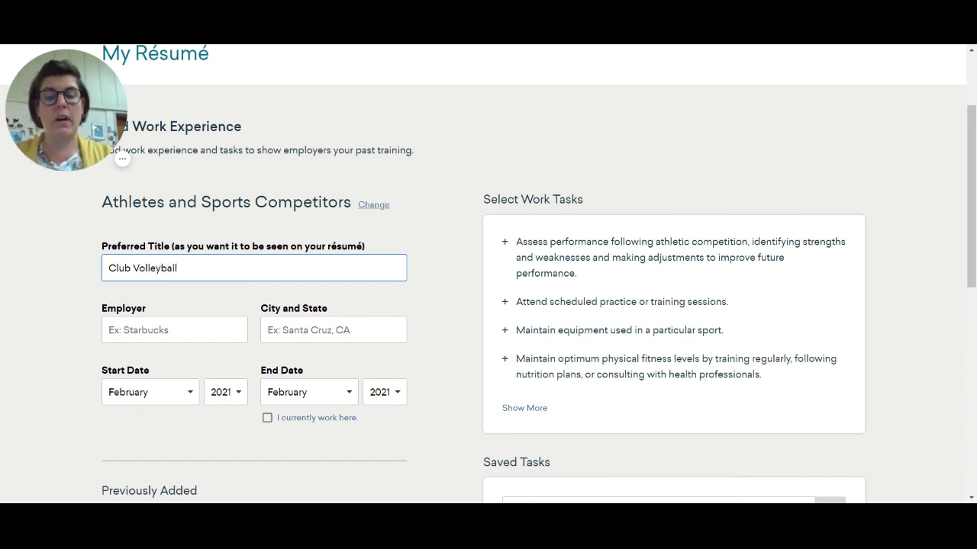
{"action": "type", "text": " - Setter"}
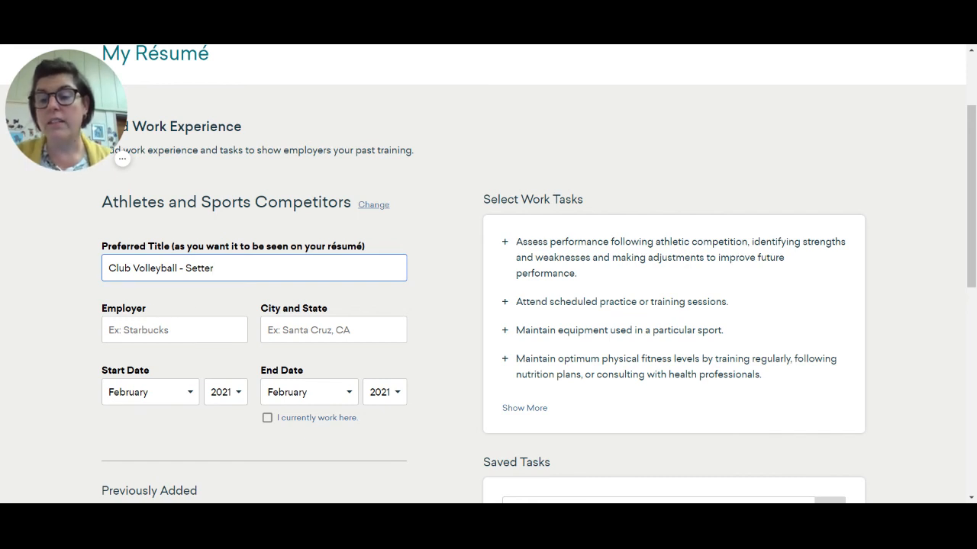
- Enter "Best Players Club" as the employer and "Cedar Rapids, IA" as the city and state of the club volleyball entry
{"action": "key", "text": "Tab"}
{"action": "type", "text": "Best Playe"}
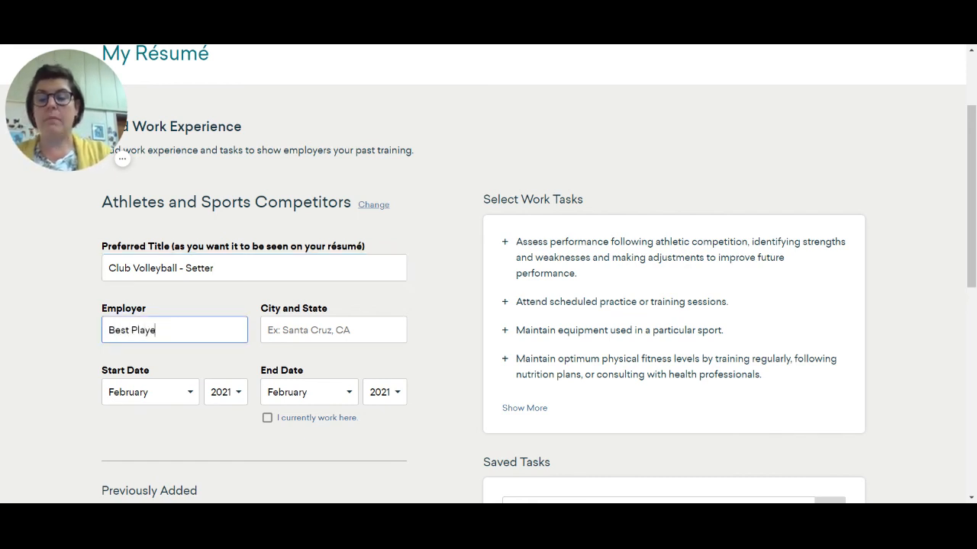
{"action": "type", "text": "rs Club"}
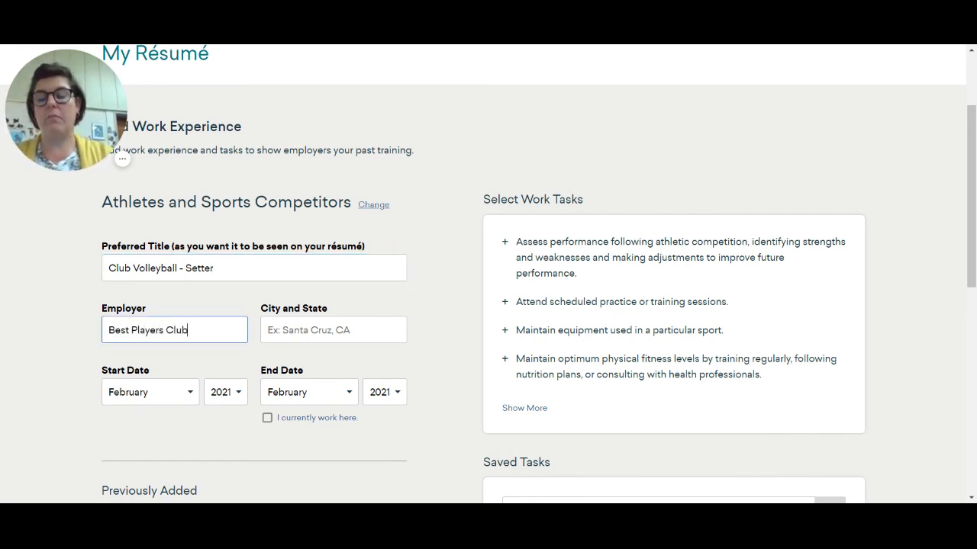
{"action": "key", "text": "Tab"}
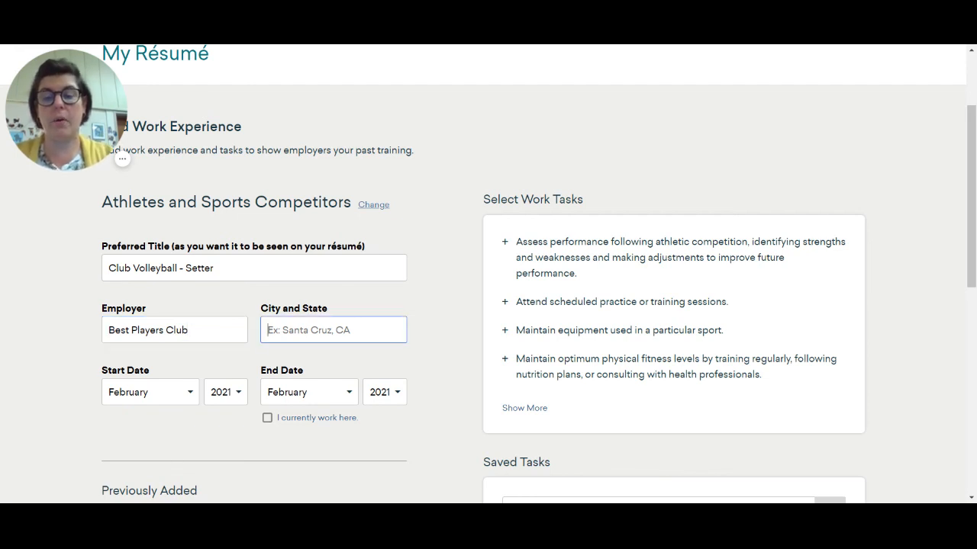
{"action": "type", "text": "Cedaar"}
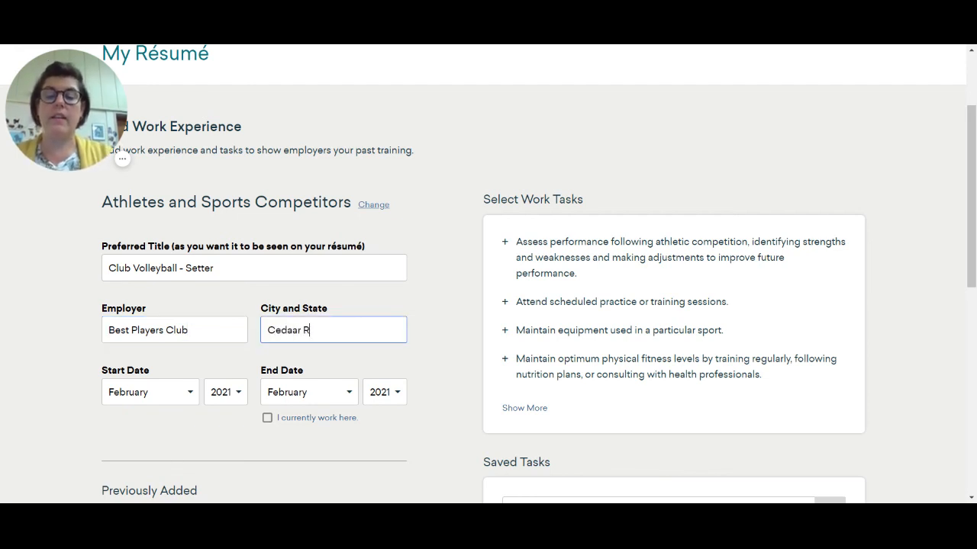
{"action": "type", "text": "Rapids,"}
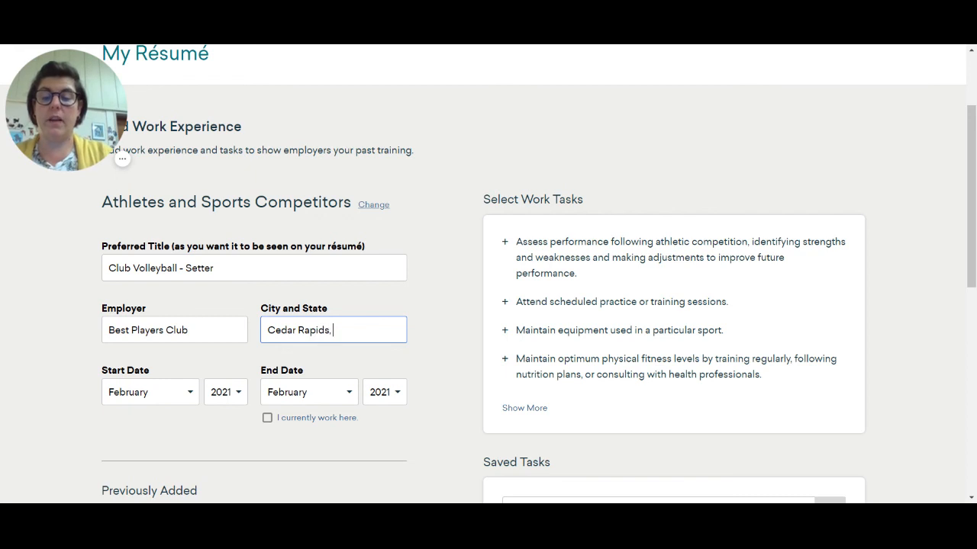
{"action": "type", "text": " IA"}
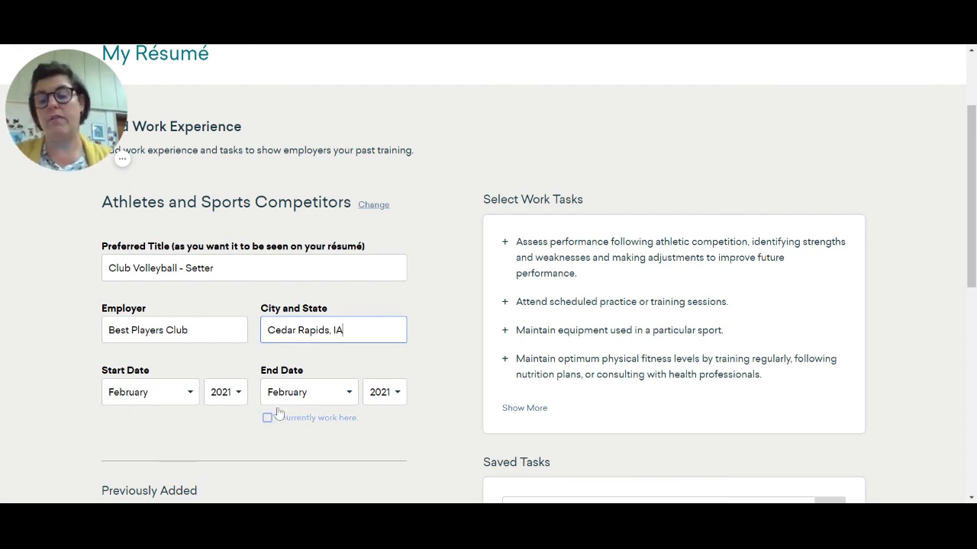
- Set the club volleyball entry's start year to 2016, mark it as current, and save and close it
{"action": "left_click", "coordinate": [225, 392]}
{"action": "left_click", "coordinate": [228, 310]}
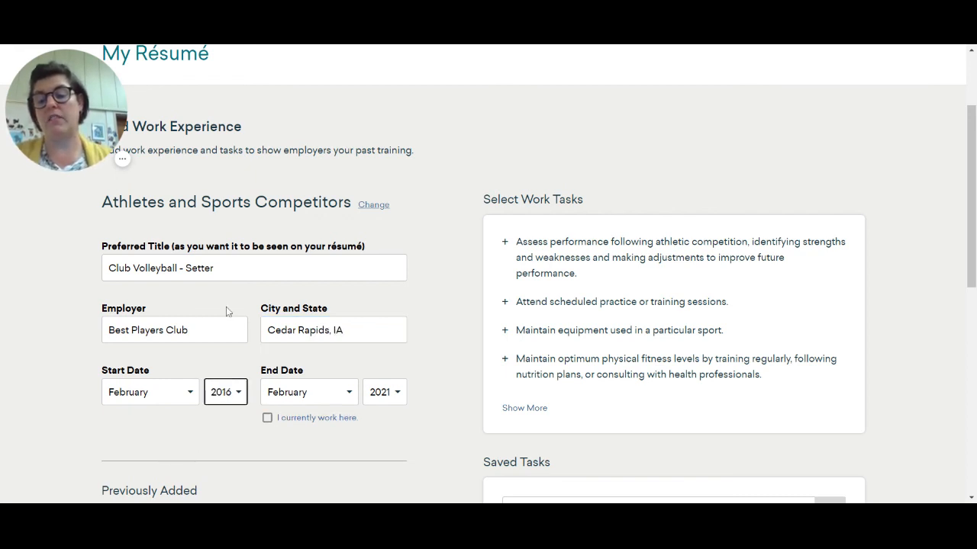
{"action": "left_click", "coordinate": [316, 419]}
{"action": "scroll", "coordinate": [417, 468], "scroll_direction": "down", "scroll_amount": 7}
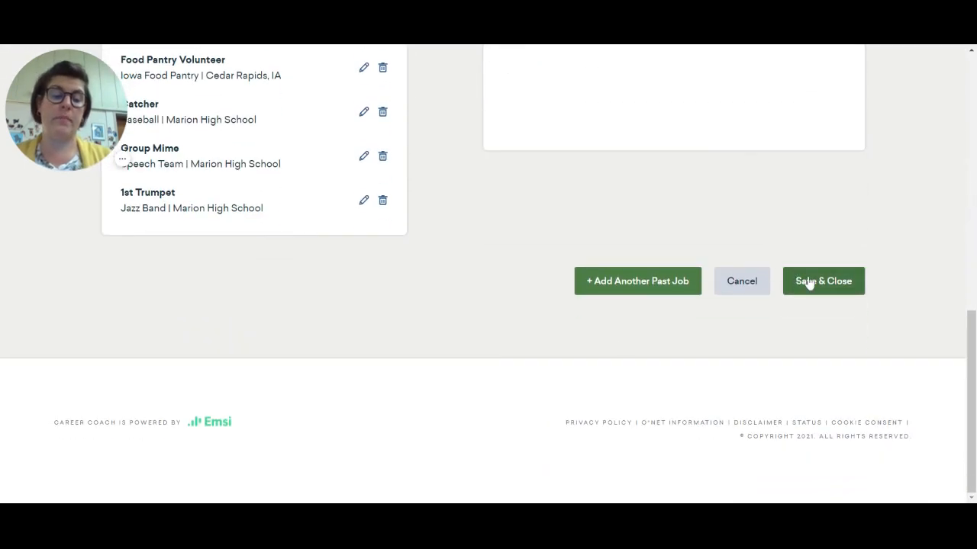
{"action": "left_click", "coordinate": [808, 281]}
- Review the résumé's Work Experience and Education History sections and its contact information
{"action": "scroll", "coordinate": [633, 378], "scroll_direction": "down", "scroll_amount": 15}
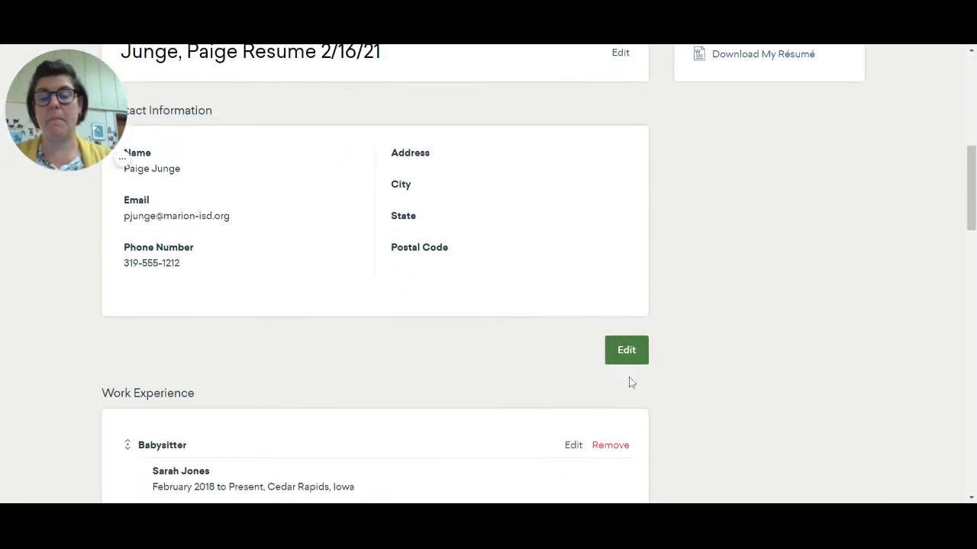
{"action": "scroll", "coordinate": [596, 374], "scroll_direction": "down", "scroll_amount": 3}
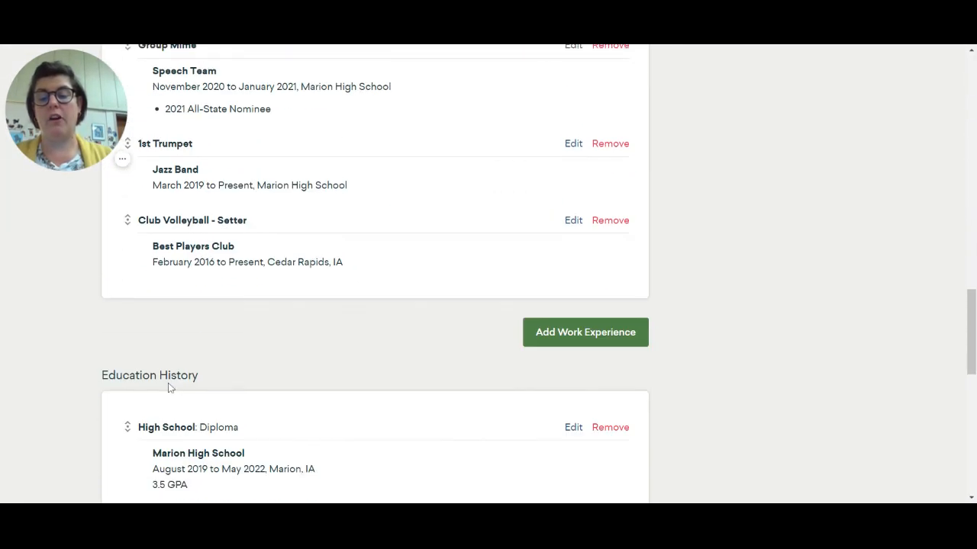
{"action": "scroll", "coordinate": [328, 357], "scroll_direction": "down", "scroll_amount": 1}
{"action": "scroll", "coordinate": [329, 357], "scroll_direction": "down", "scroll_amount": 1}
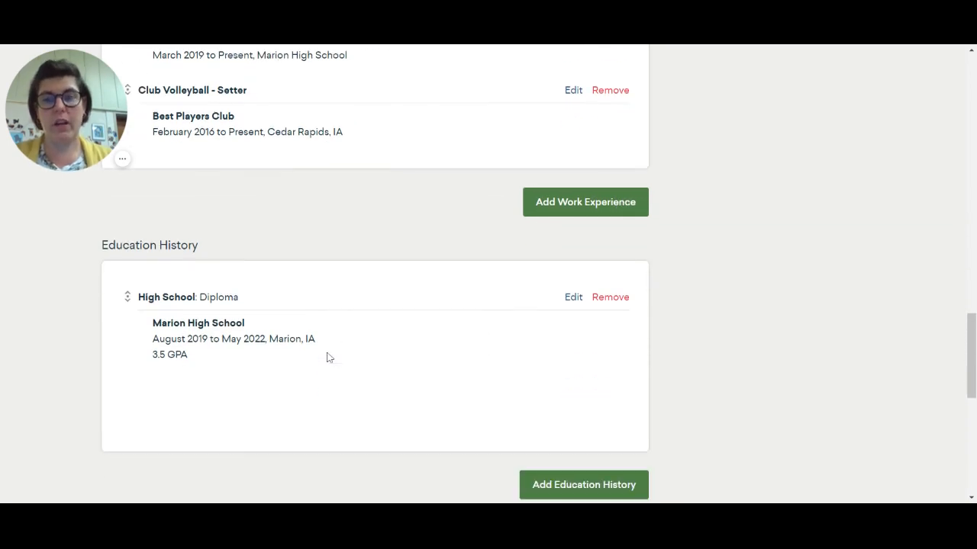
{"action": "scroll", "coordinate": [328, 353], "scroll_direction": "up", "scroll_amount": 5}
{"action": "scroll", "coordinate": [307, 345], "scroll_direction": "up", "scroll_amount": 12}
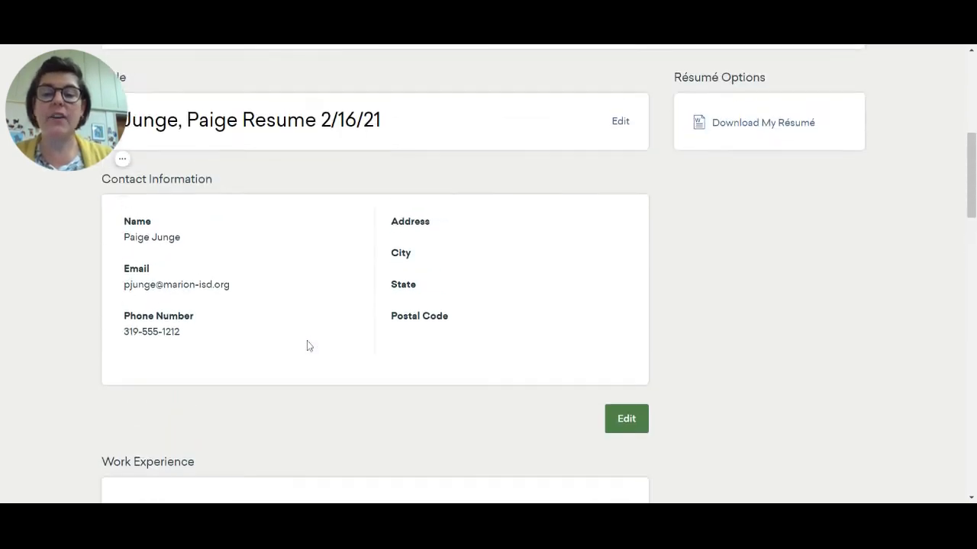
{"action": "left_click", "coordinate": [123, 162]}
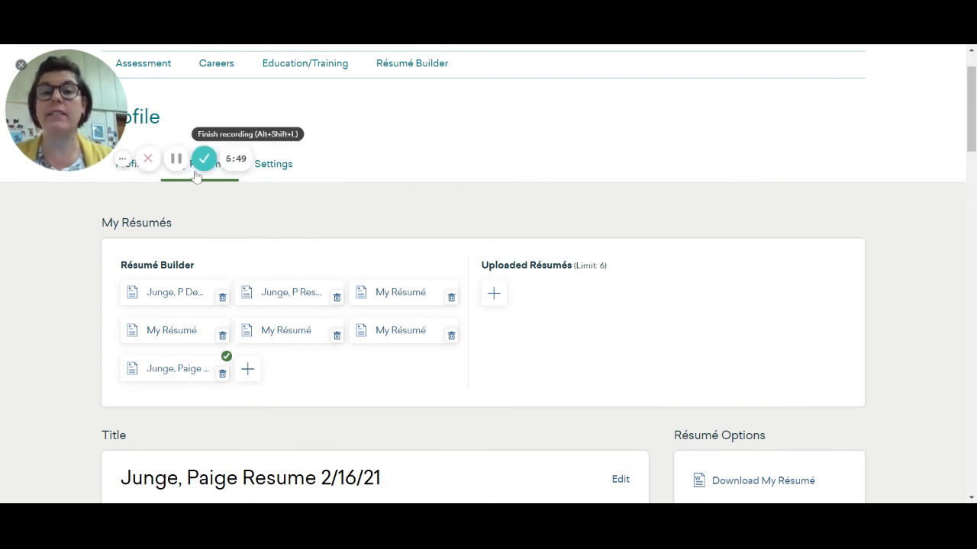